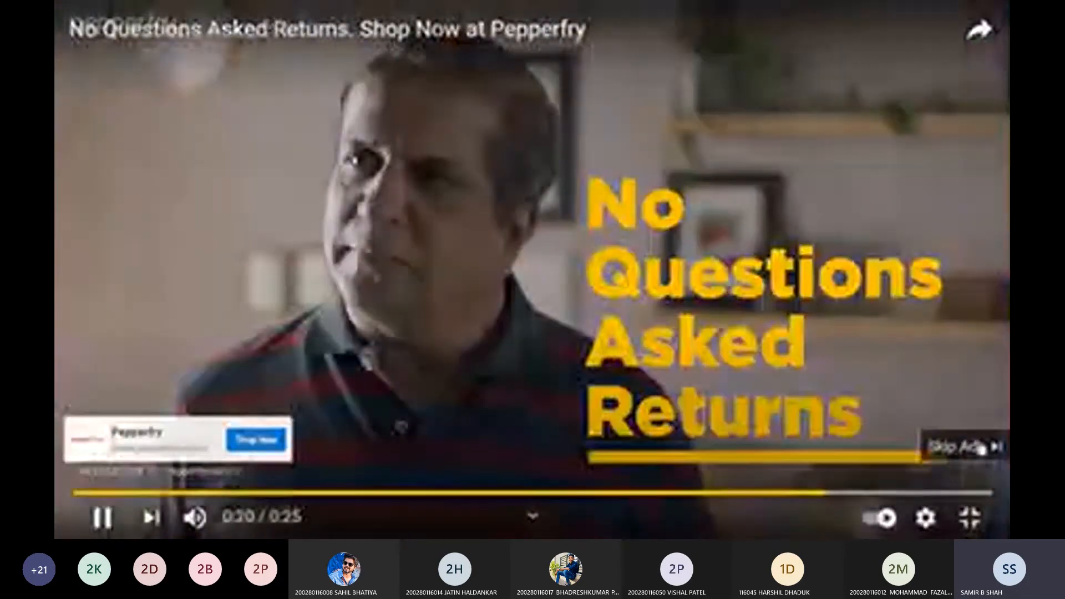
pyautogui.click(979, 444)
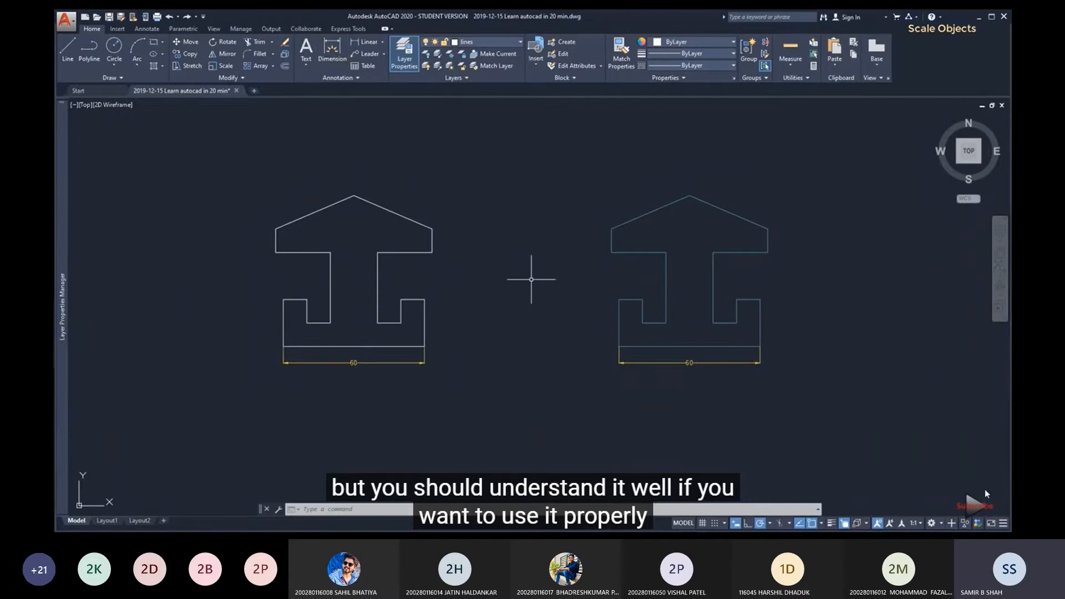
# Scale the right-hand figure and its dimension by a factor of 2 from the figure's lower-left corner.
pyautogui.click(224, 66)
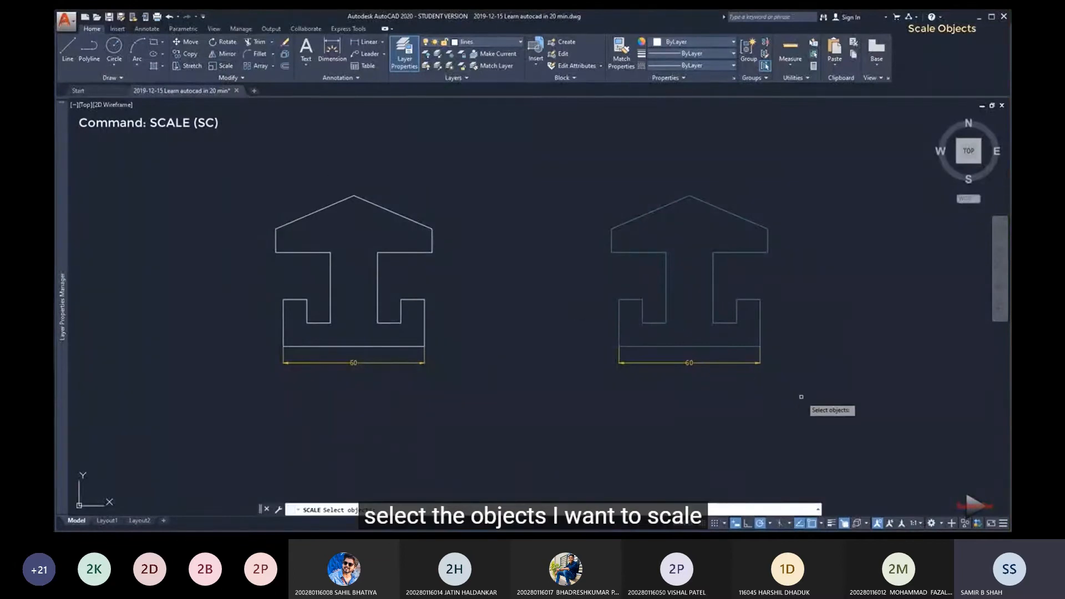
pyautogui.moveTo(801, 397); pyautogui.dragTo(551, 170)
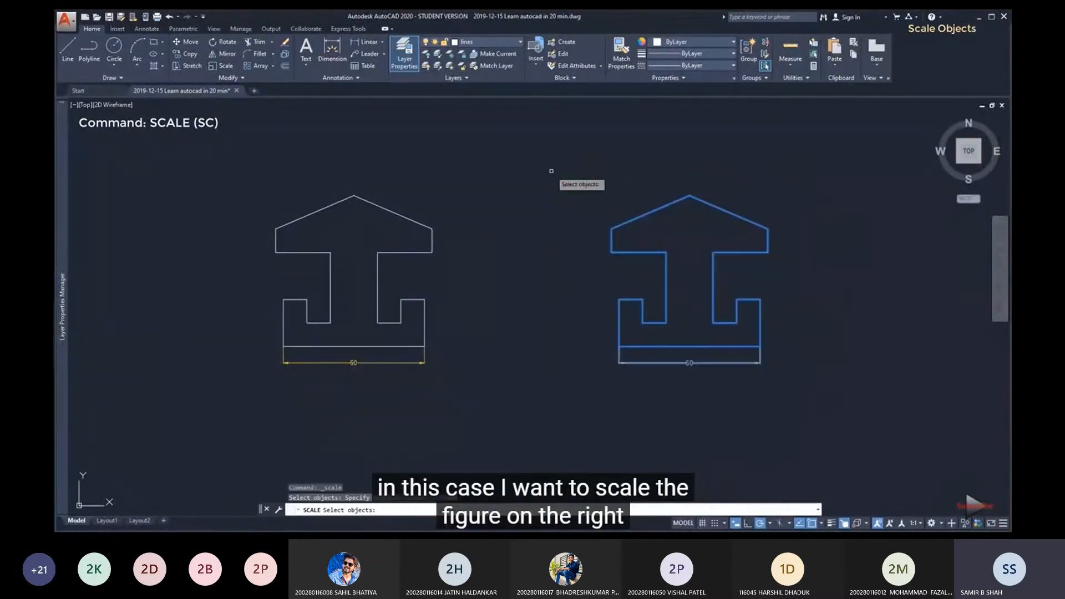
pyautogui.press('Return')
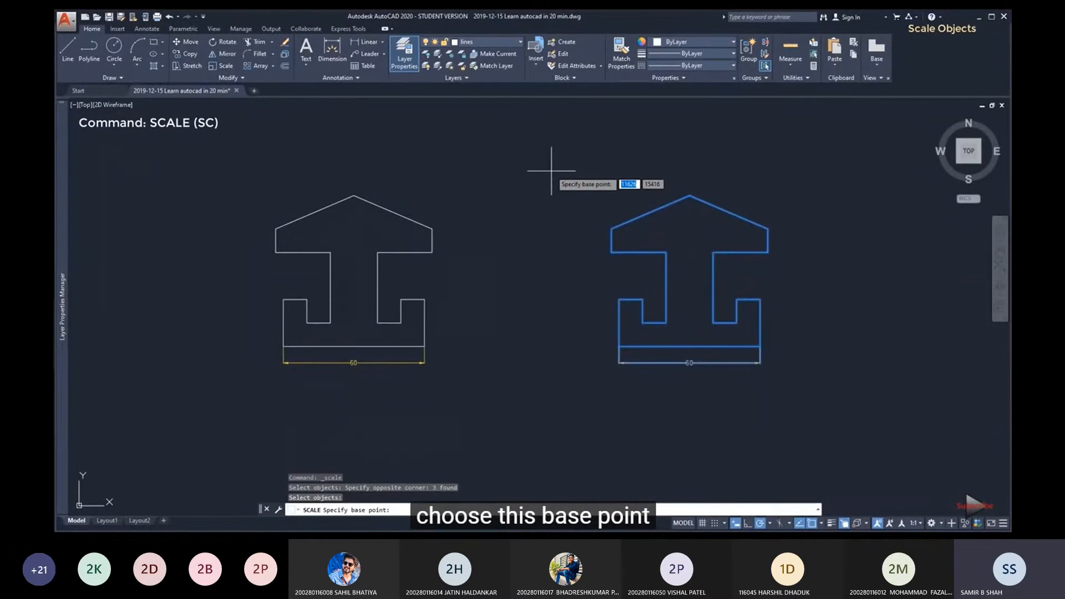
pyautogui.click(619, 347)
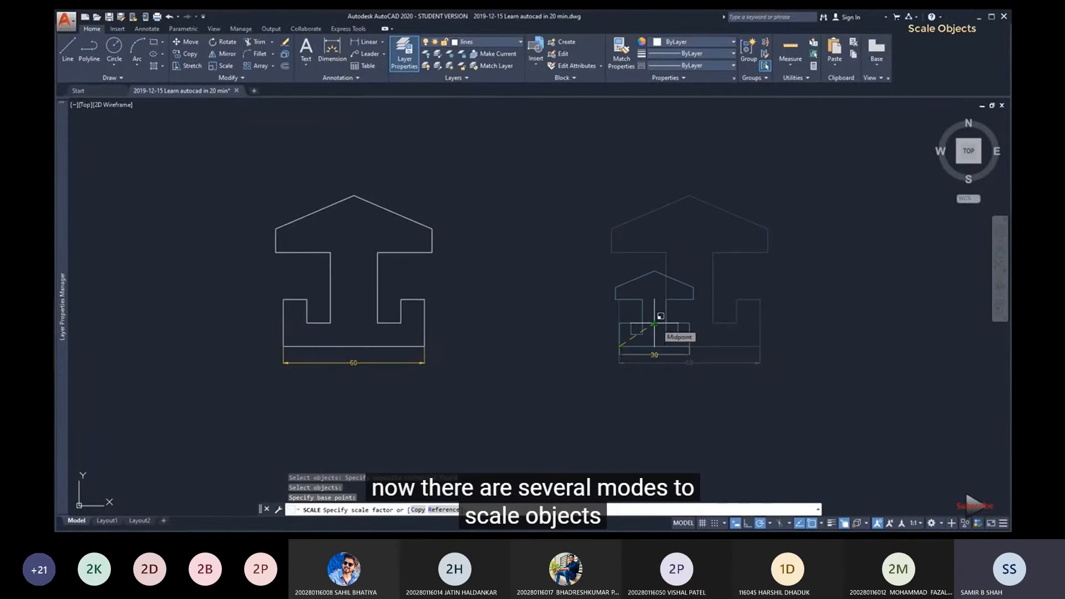
pyautogui.scroll(4, 655, 330)
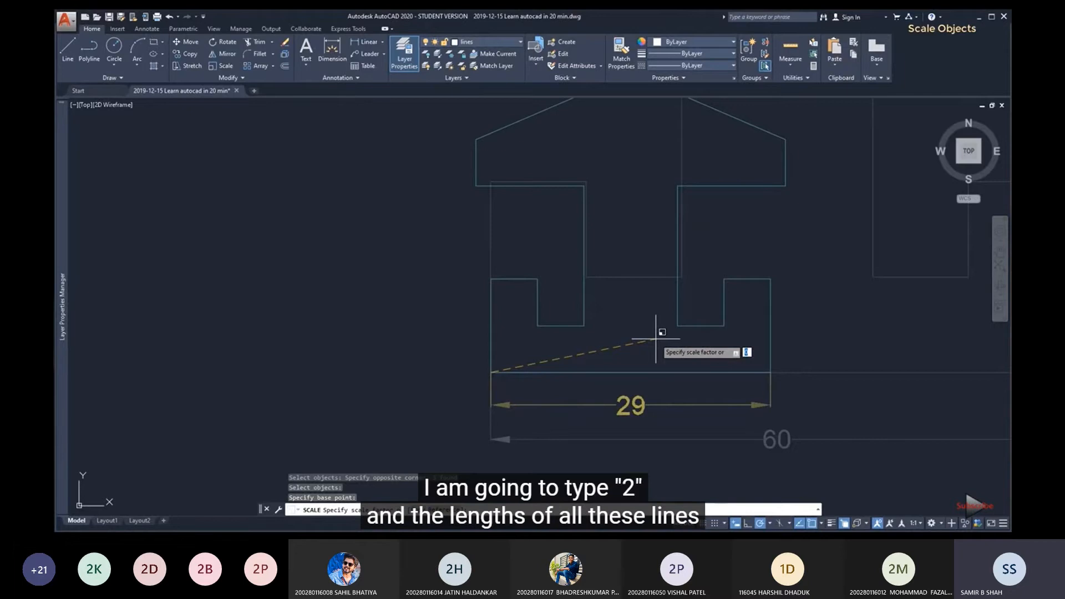
pyautogui.write('2')
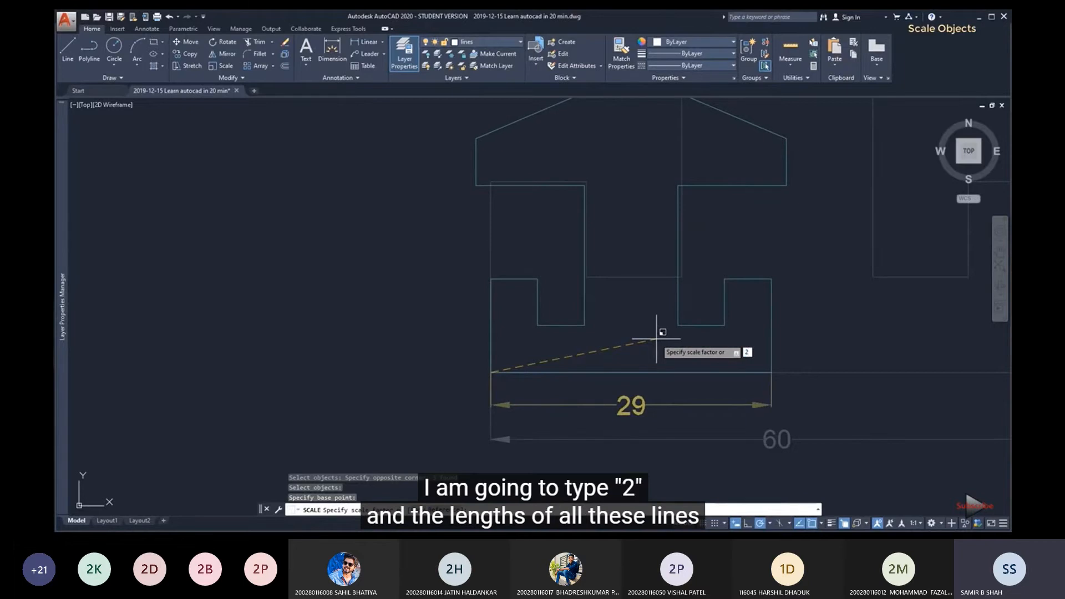
pyautogui.press('Return')
pyautogui.scroll(-4, 649, 333)
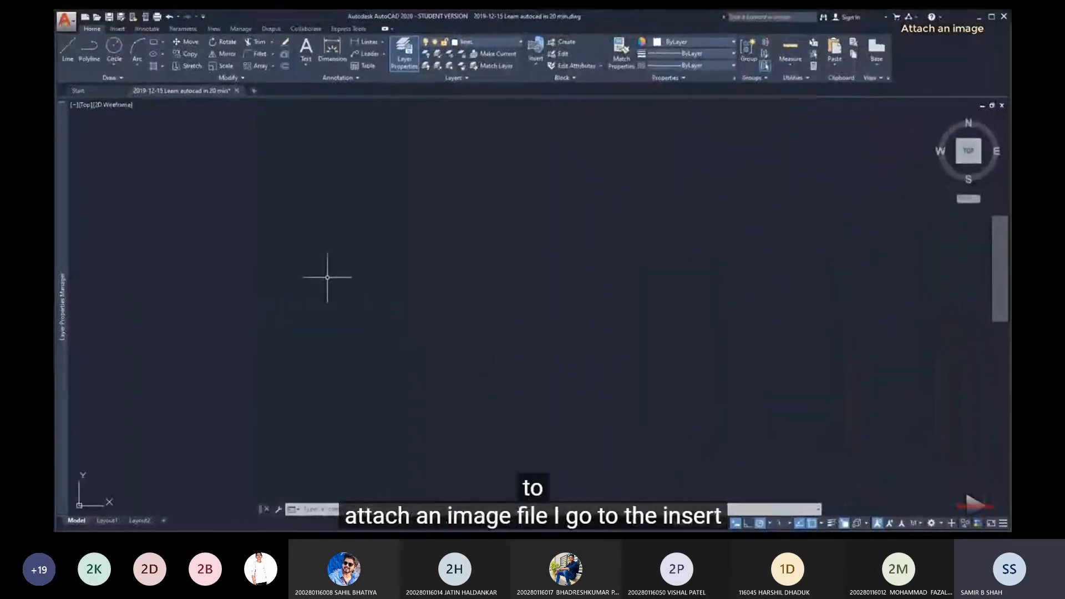
# Attach the image "tomar detail" with an insertion point picked in the empty drawing area, keeping the default scale factor.
pyautogui.click(118, 29)
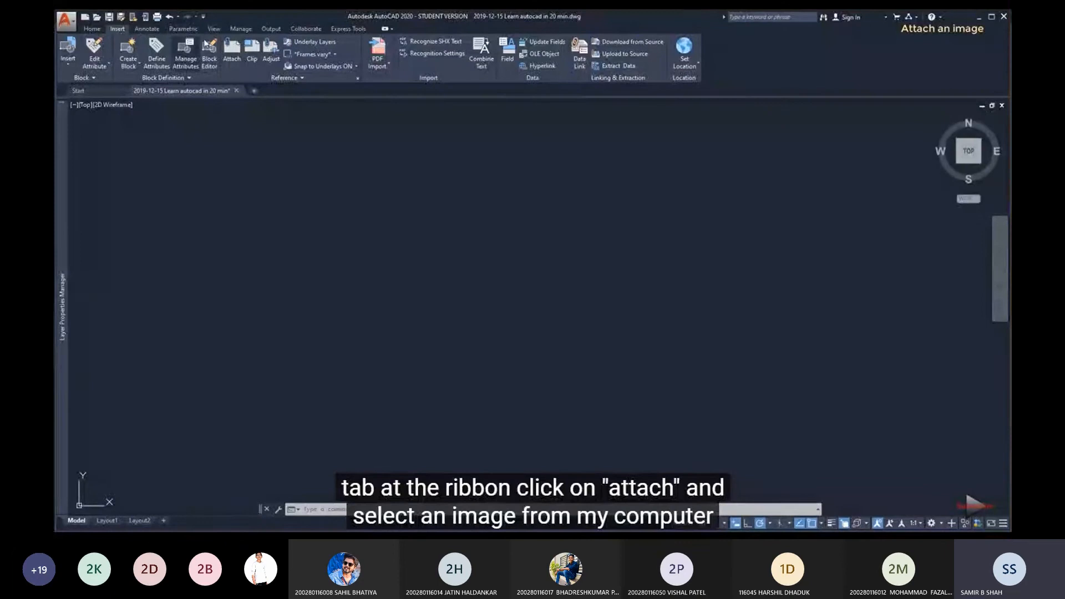
pyautogui.click(231, 50)
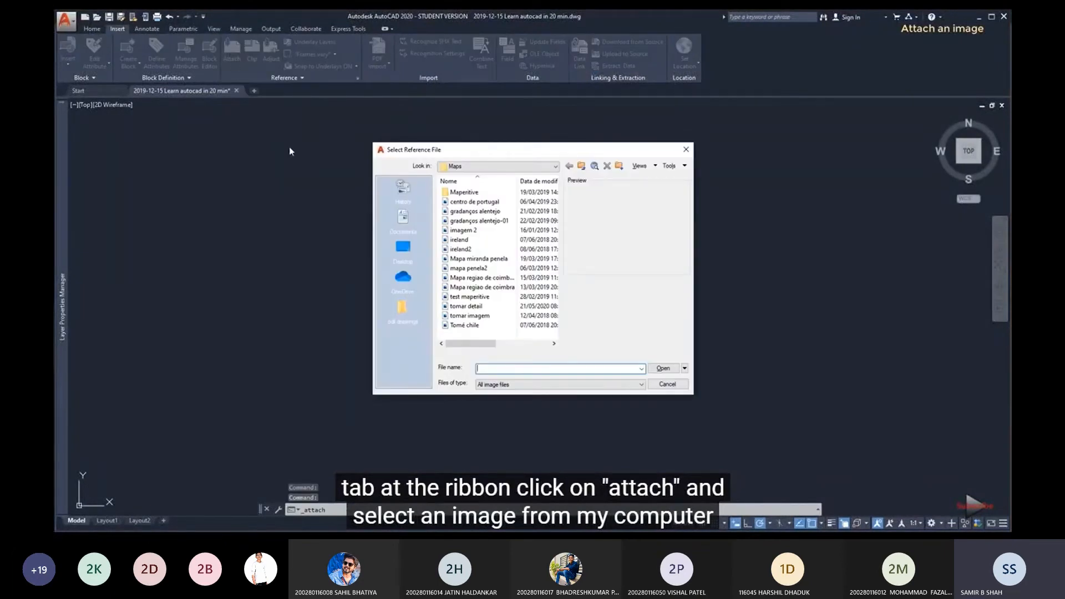
pyautogui.click(481, 306)
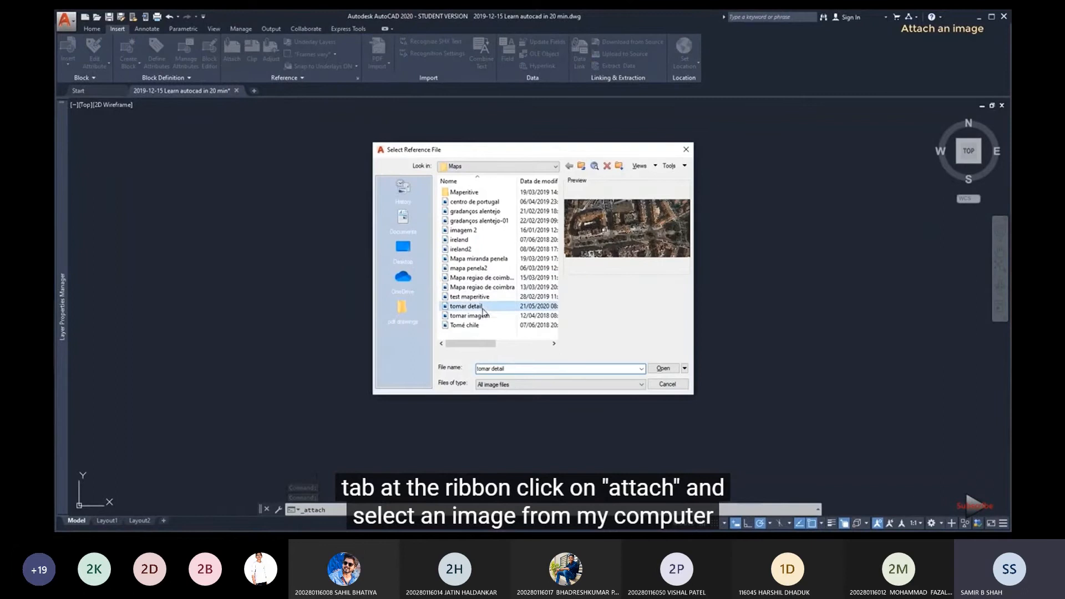
pyautogui.click(664, 368)
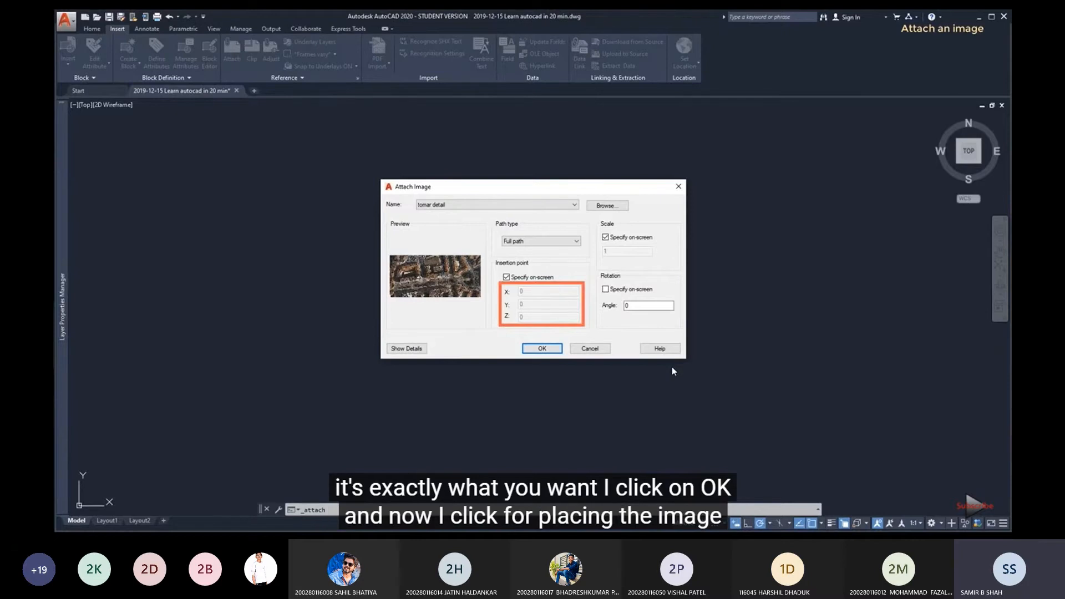
pyautogui.click(556, 351)
pyautogui.click(459, 341)
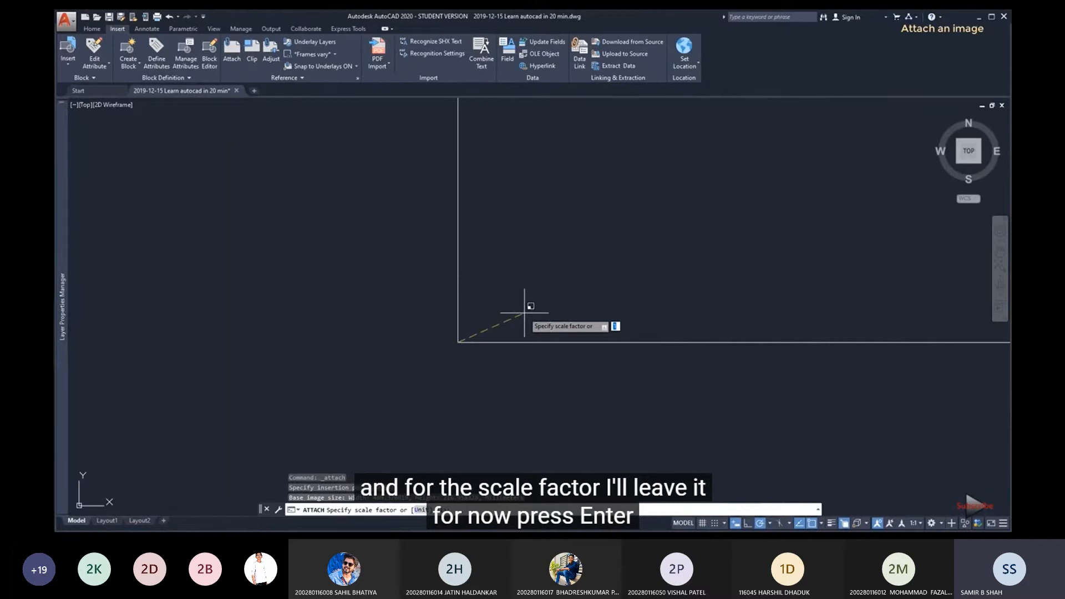
pyautogui.press('Return')
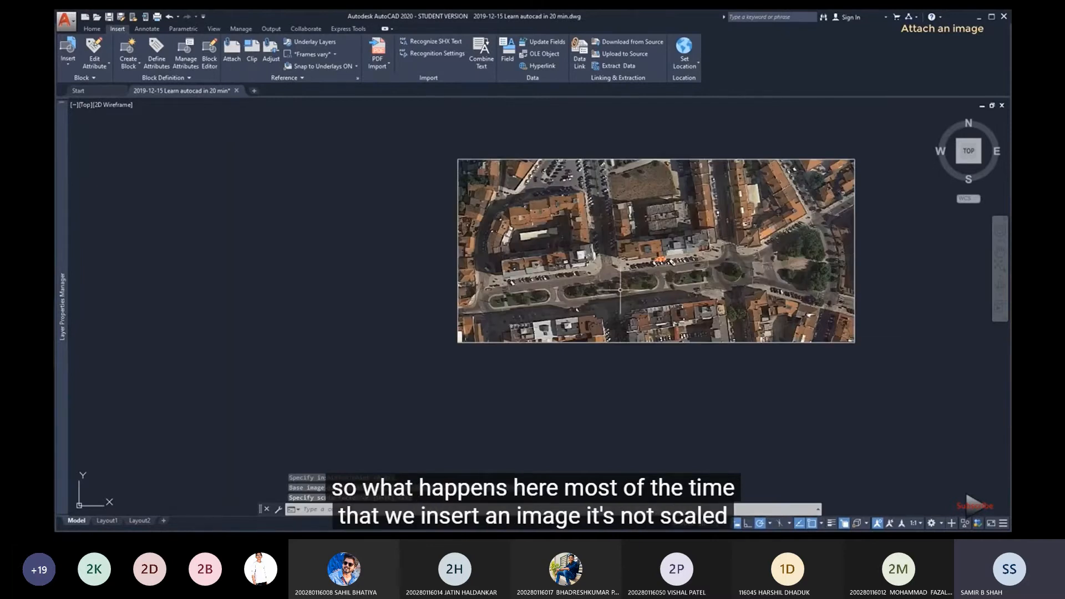
# Switch from Google Earth to AutoCAD and measure the distance along the row of buildings on the attached aerial image.
pyautogui.scroll(2, 785, 222)
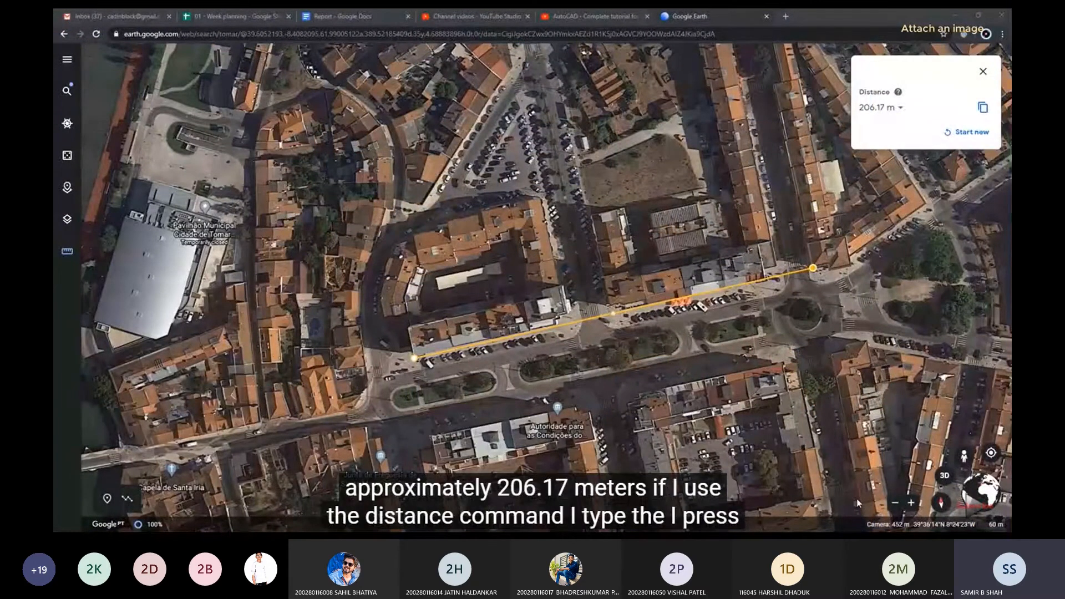
pyautogui.hotkey('alt', 'Tab')
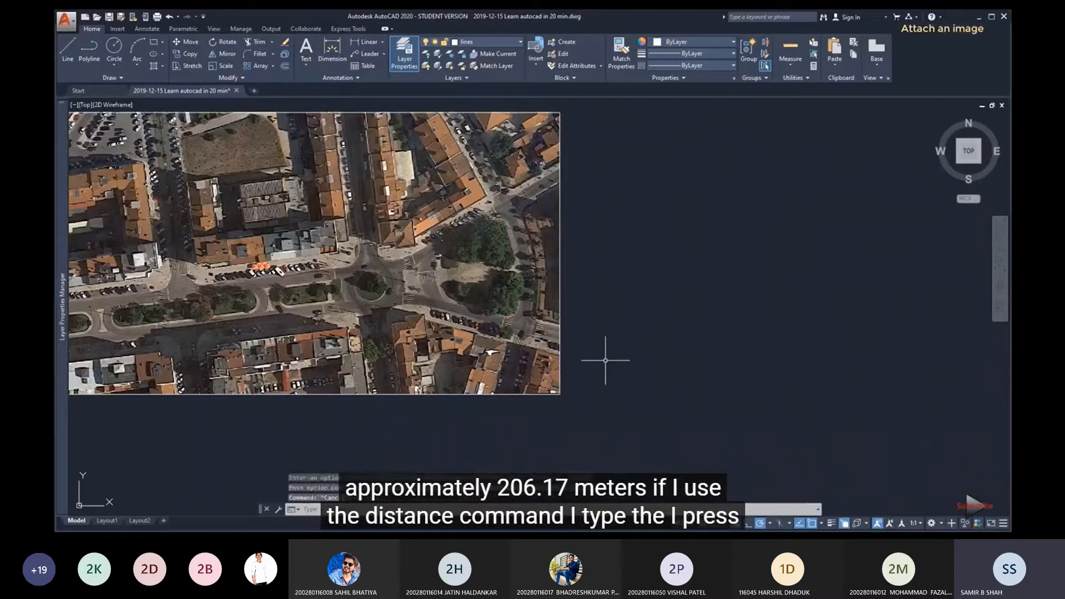
pyautogui.write('di')
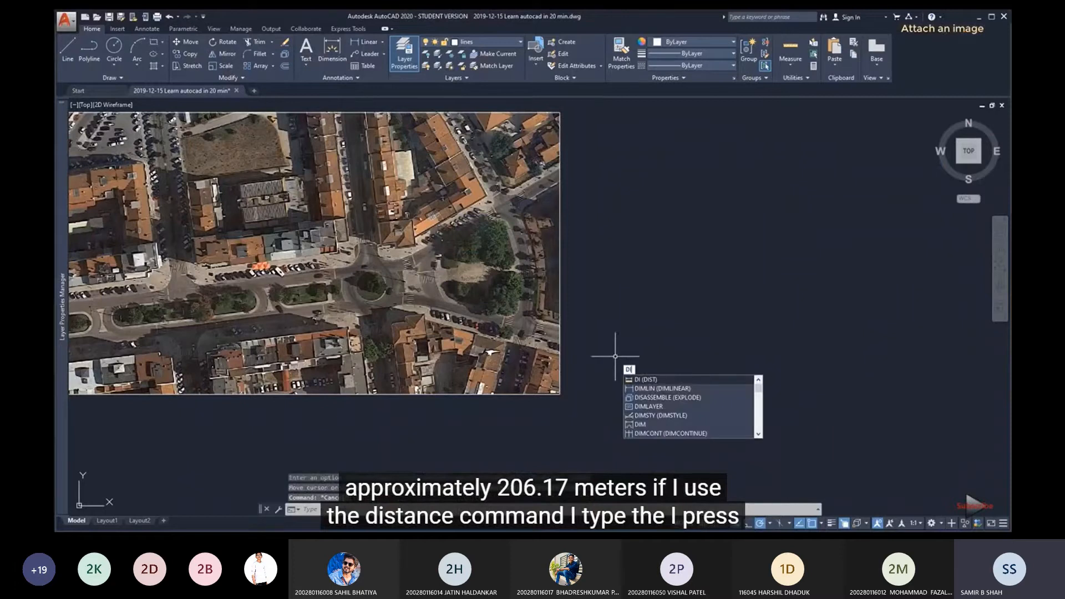
pyautogui.press('Return')
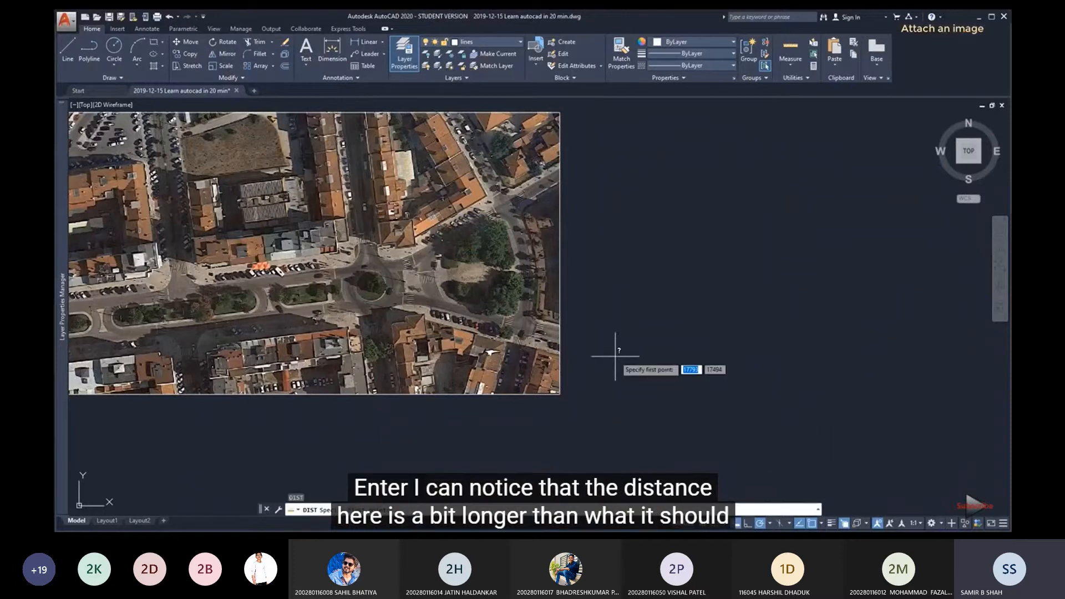
pyautogui.click(387, 254)
pyautogui.scroll(-5, 348, 283)
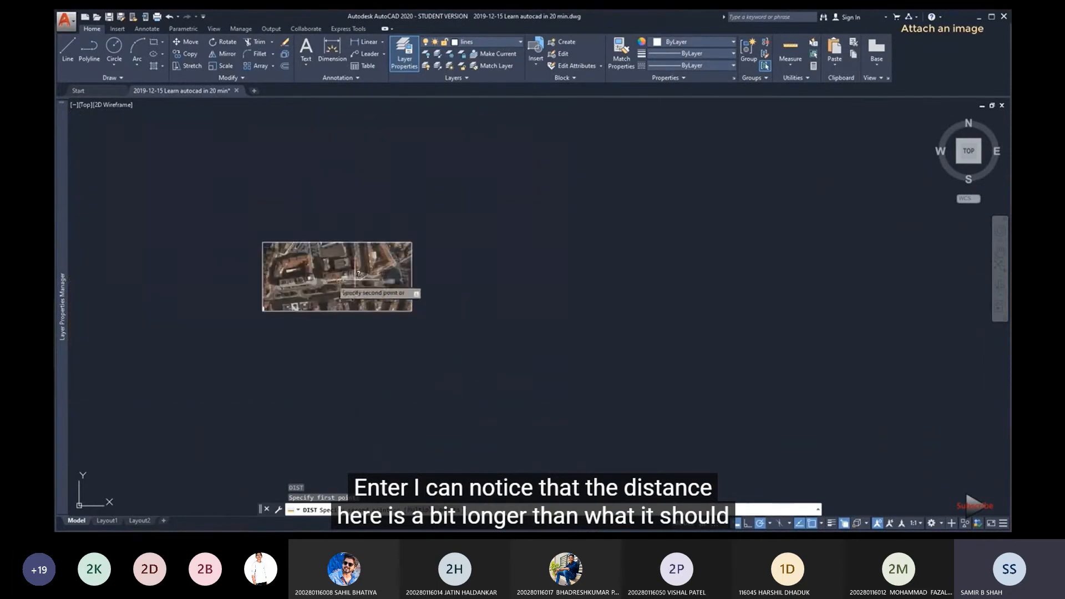
pyautogui.scroll(6, 356, 280)
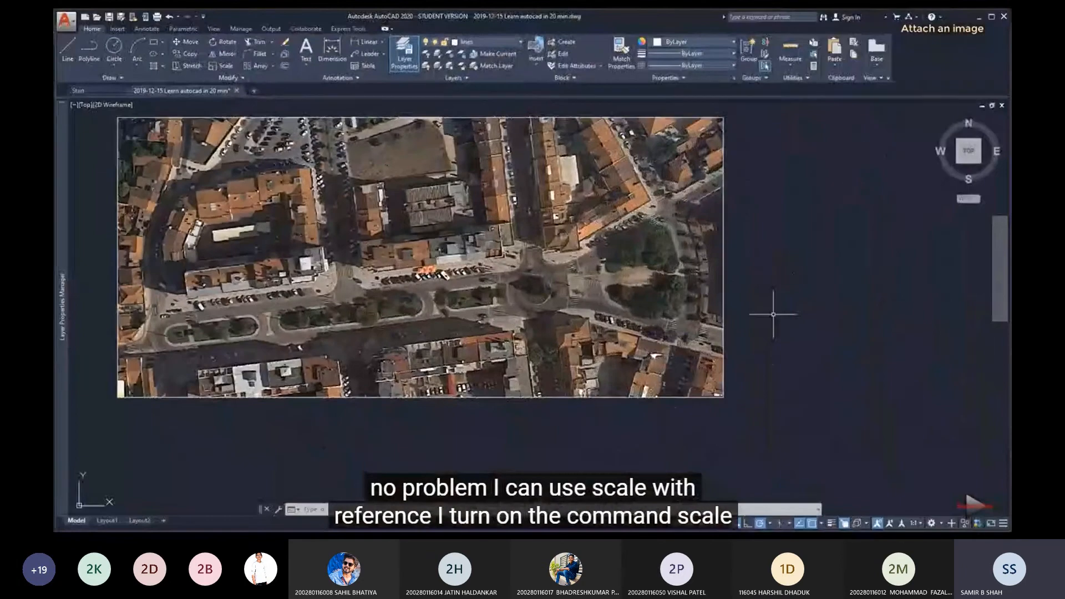
# Start the Scale command and select the attached aerial image by its border as the object.
pyautogui.write('sc')
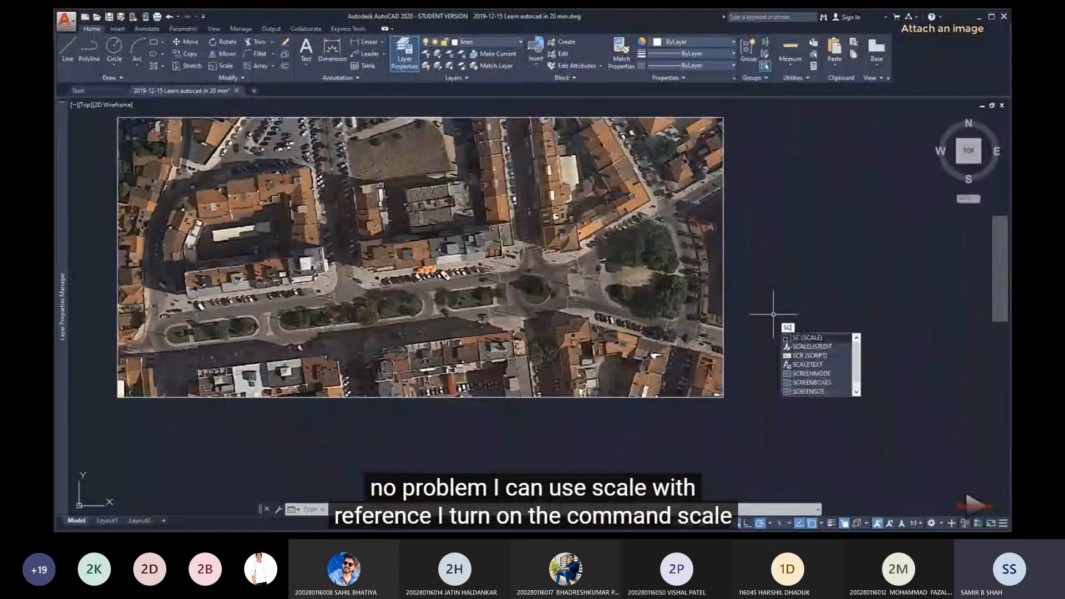
pyautogui.press('Return')
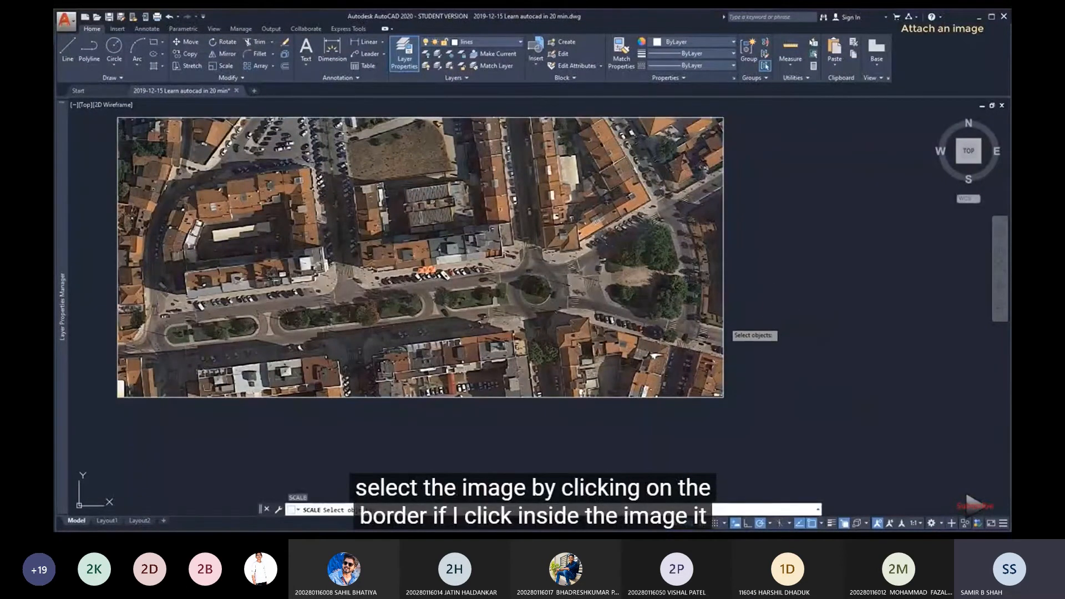
pyautogui.click(724, 323)
pyautogui.press('Return')
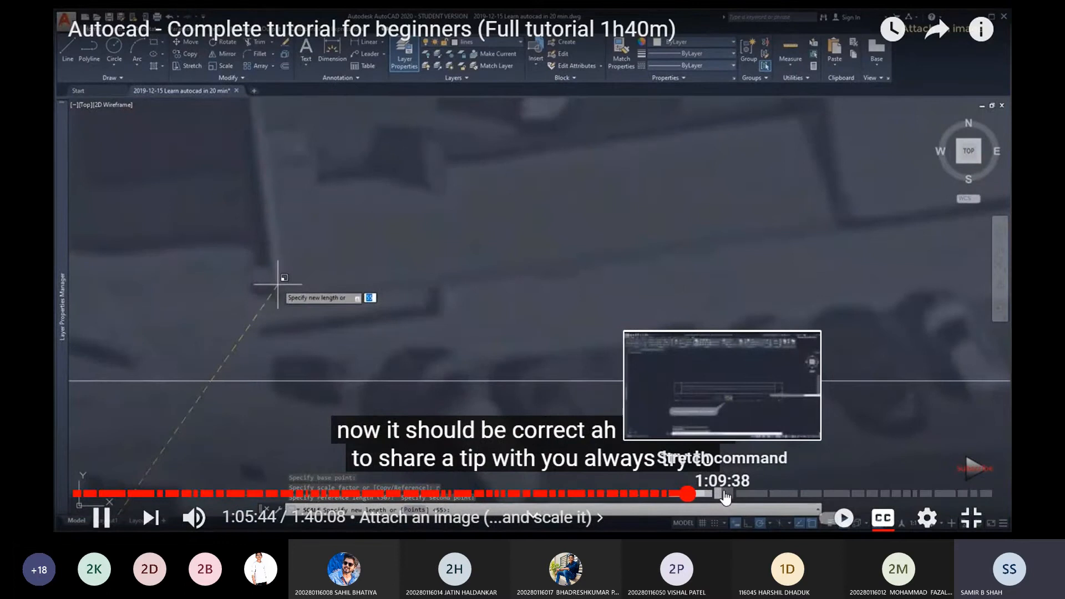
pyautogui.click(728, 493)
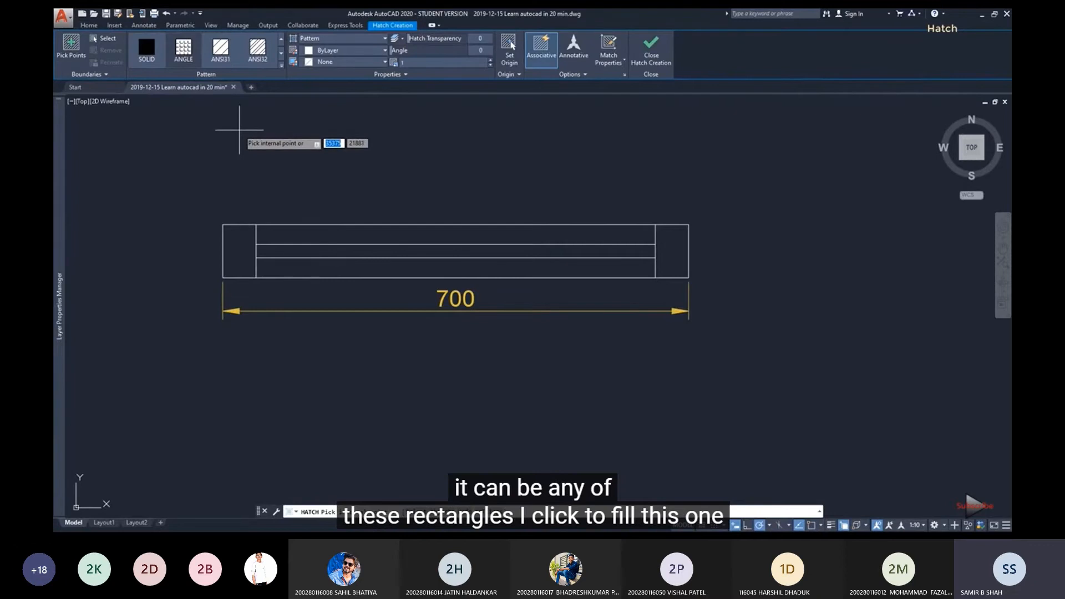
# Try hatching the left end rectangle of the 700-long figure on the lines layer.
pyautogui.click(241, 241)
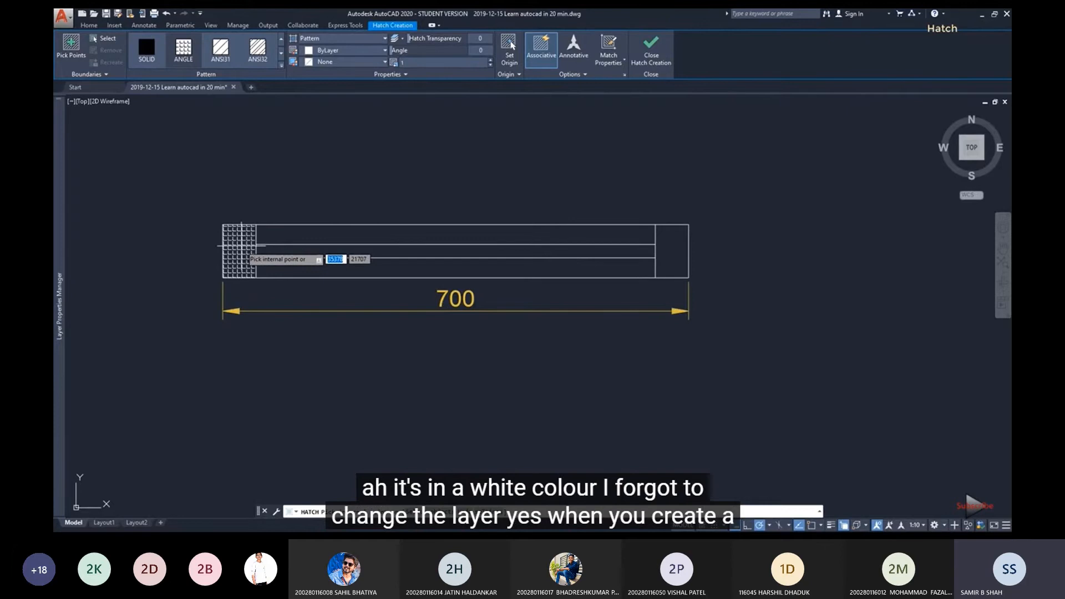
pyautogui.click(242, 244)
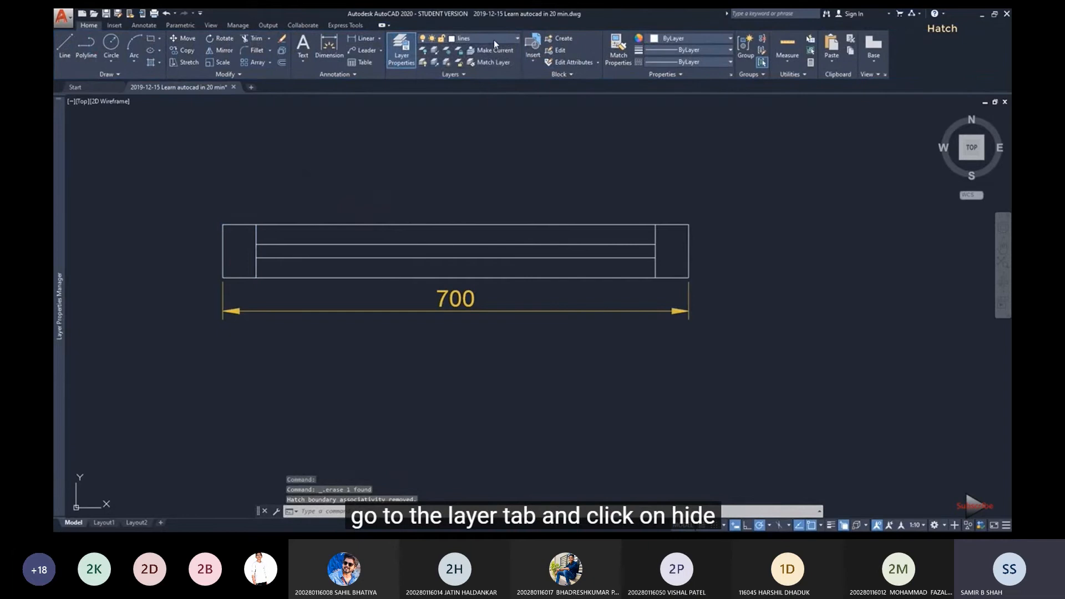
# Make the hatch layer current and turn its visibility on.
pyautogui.click(494, 40)
pyautogui.click(424, 99)
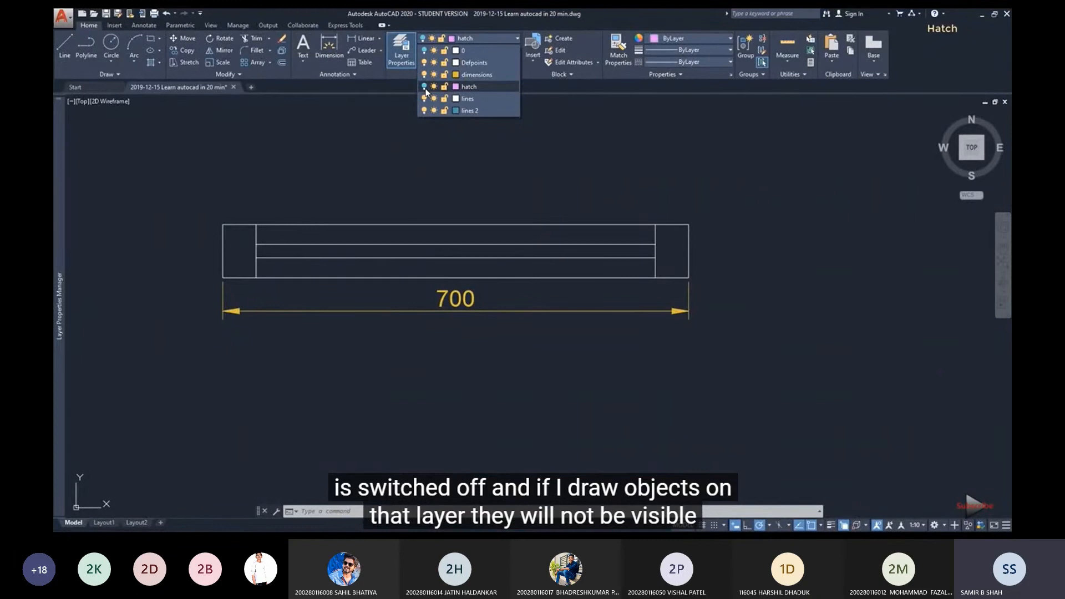
pyautogui.click(425, 88)
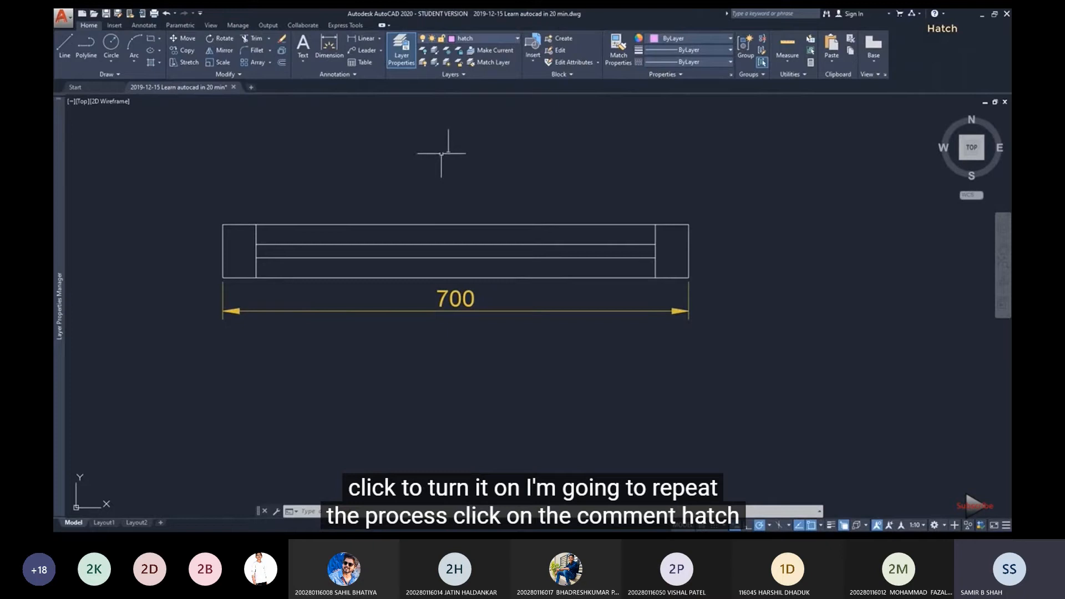
# Hatch the left end rectangle on the hatch layer and change the hatch pattern to ANSI32.
pyautogui.click(148, 62)
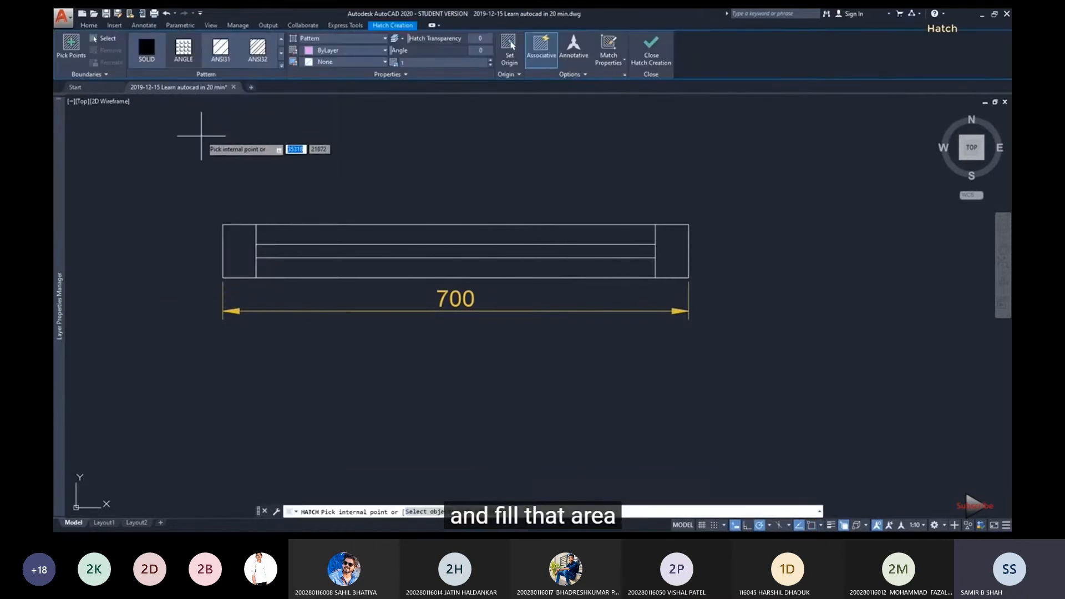
pyautogui.click(240, 242)
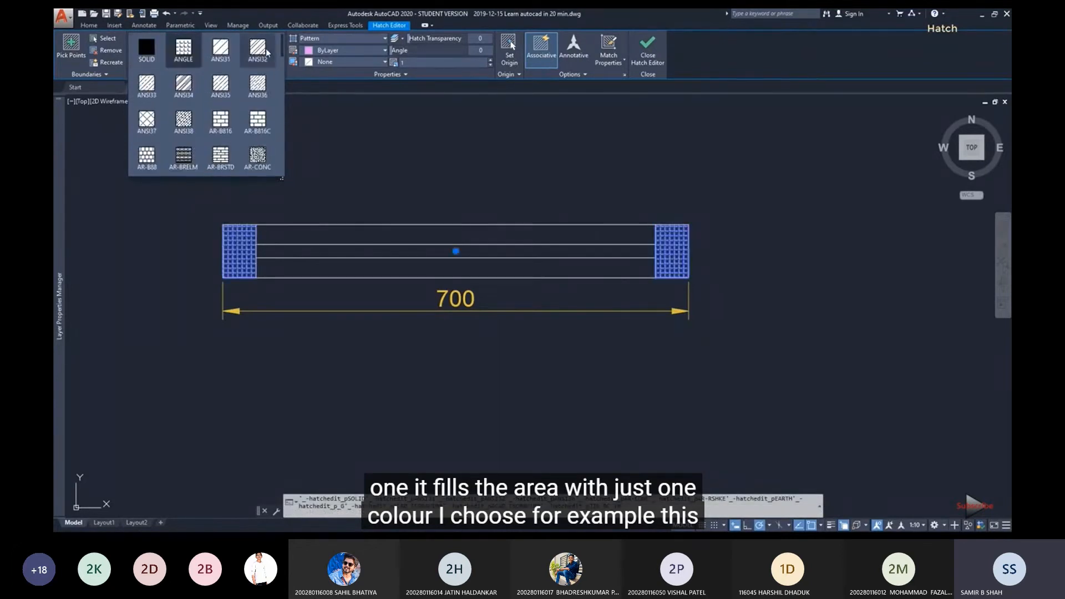
pyautogui.click(258, 49)
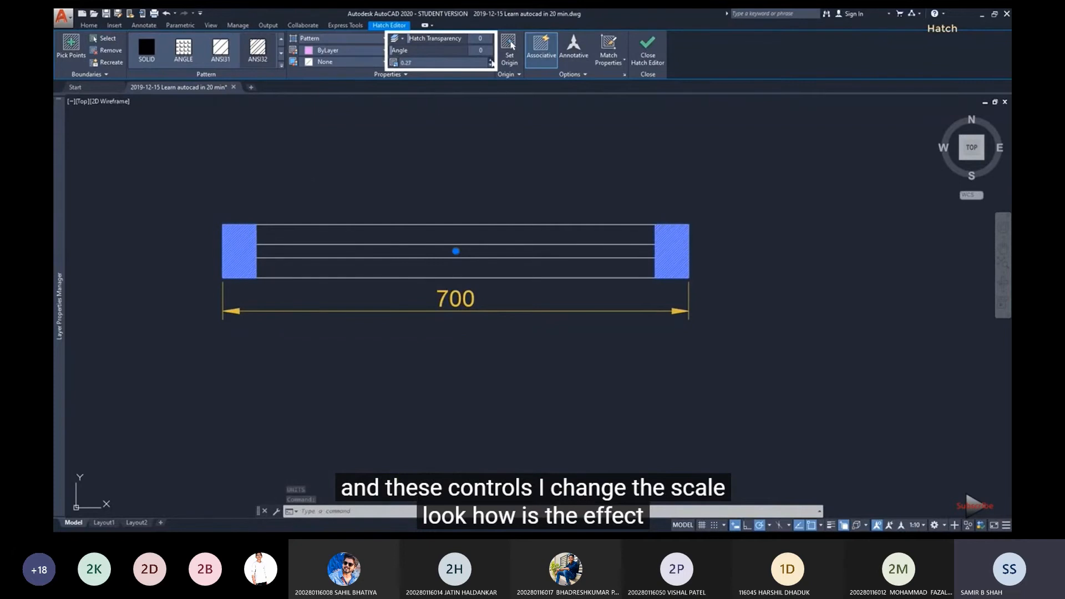
# Set the hatch pattern scale to 0.76 and its angle to 46.
pyautogui.click(490, 60)
pyautogui.click(560, 48)
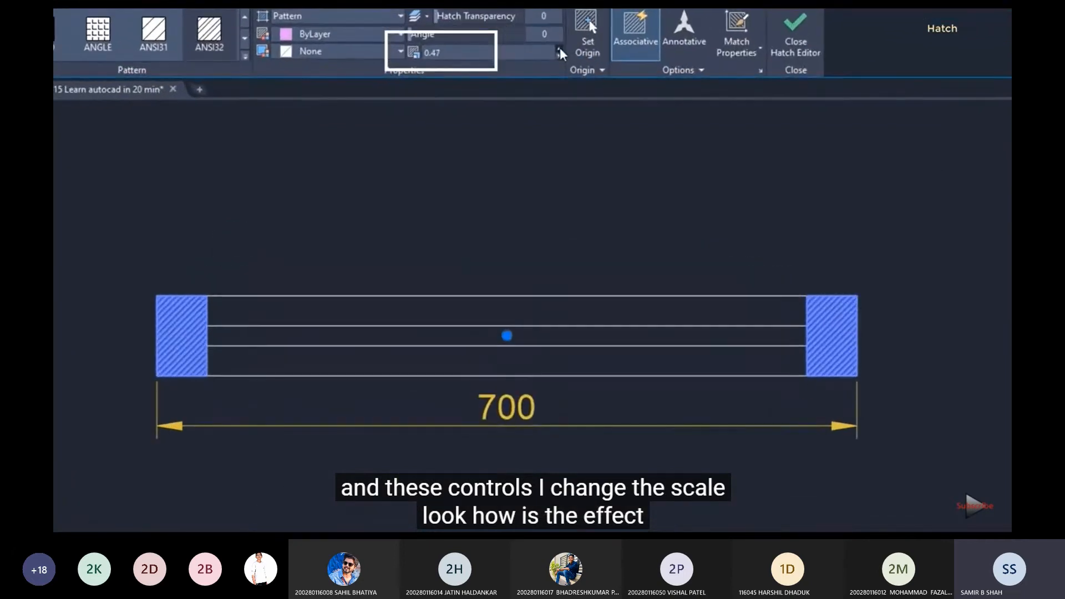
pyautogui.click(560, 48)
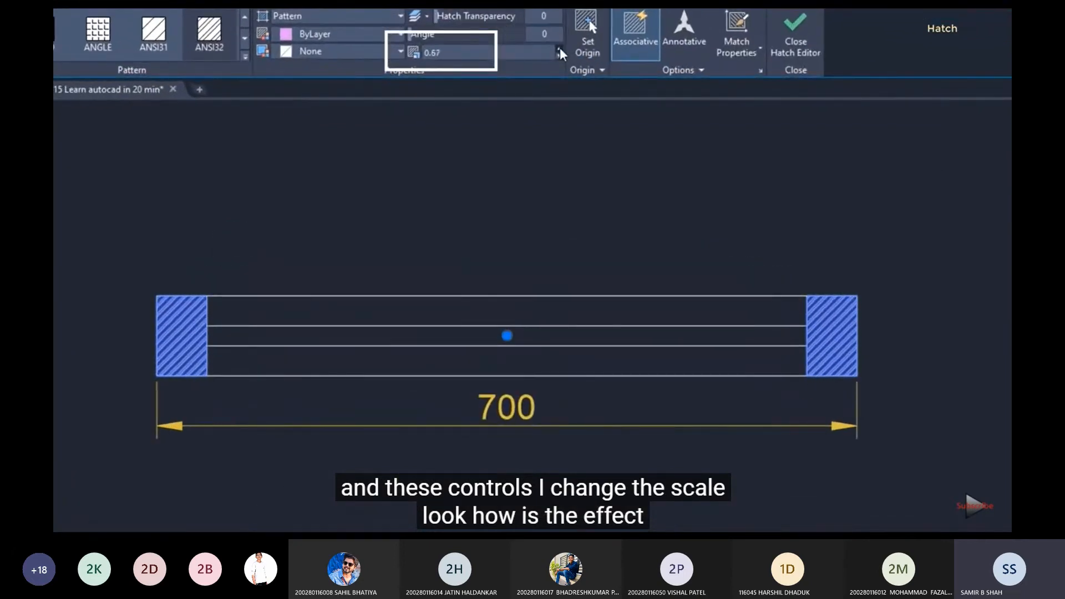
pyautogui.click(560, 48)
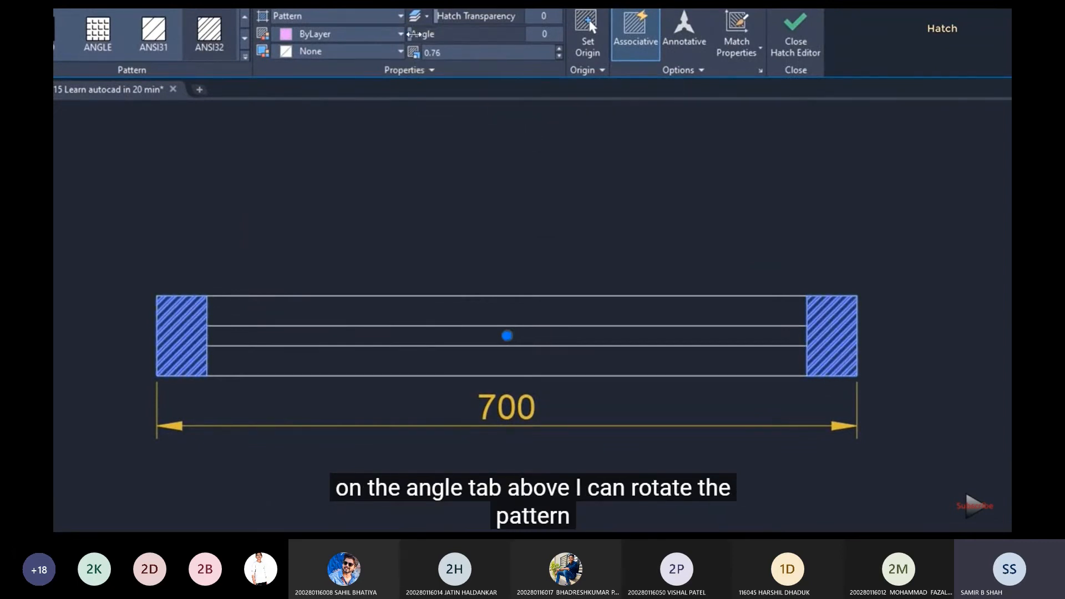
pyautogui.moveTo(415, 34); pyautogui.dragTo(435, 35)
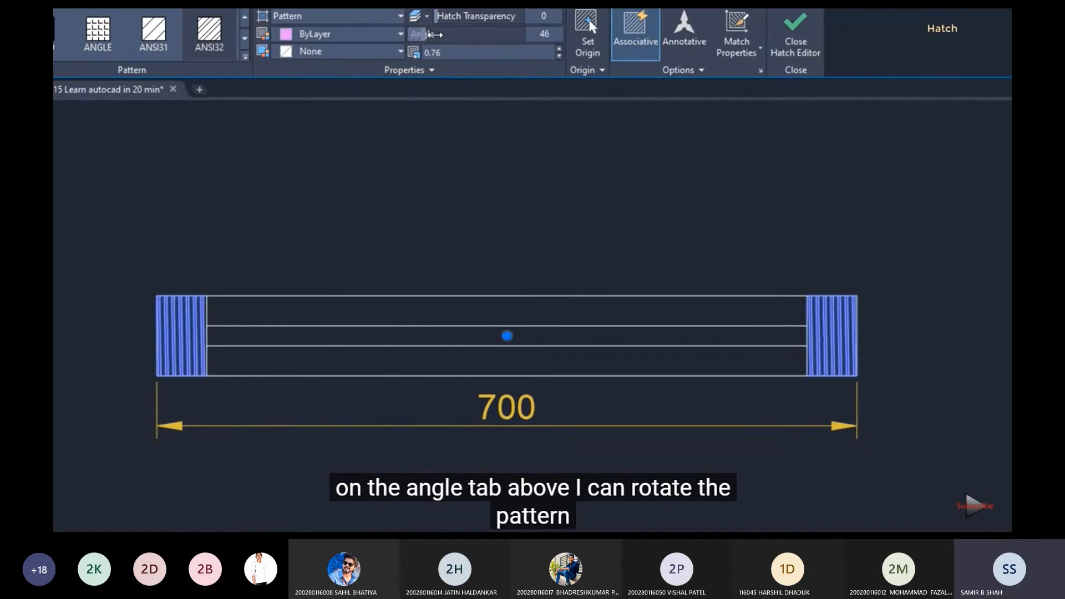
# Set the hatch pattern angle to 77 and increase the hatch transparency.
pyautogui.scroll(4, 266, 295)
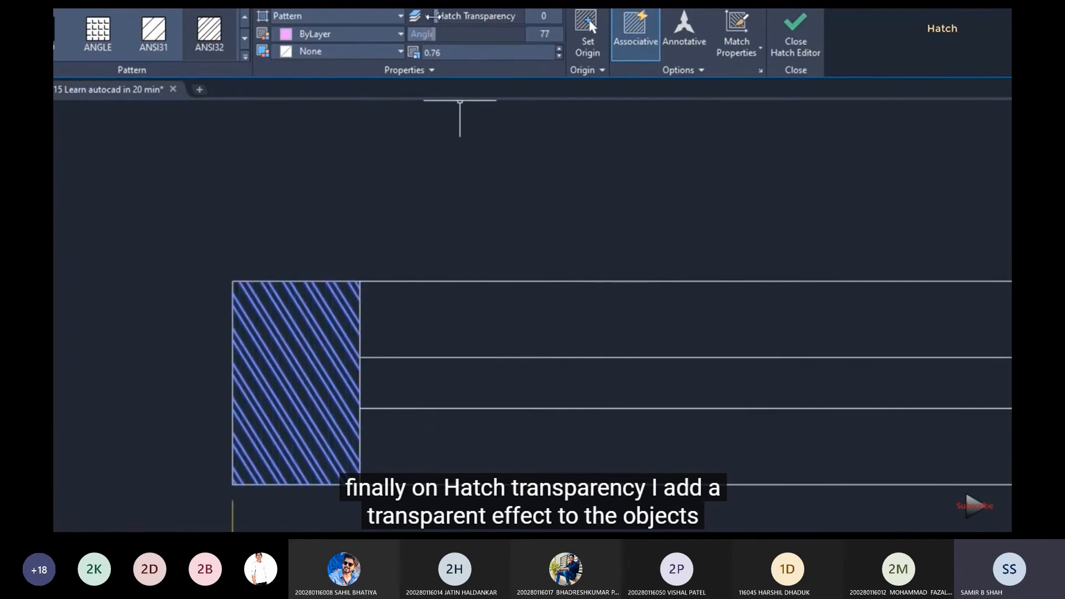
pyautogui.moveTo(438, 16)
pyautogui.mouseDown()
pyautogui.moveTo(527, 20)
pyautogui.moveTo(505, 23)
pyautogui.mouseUp()
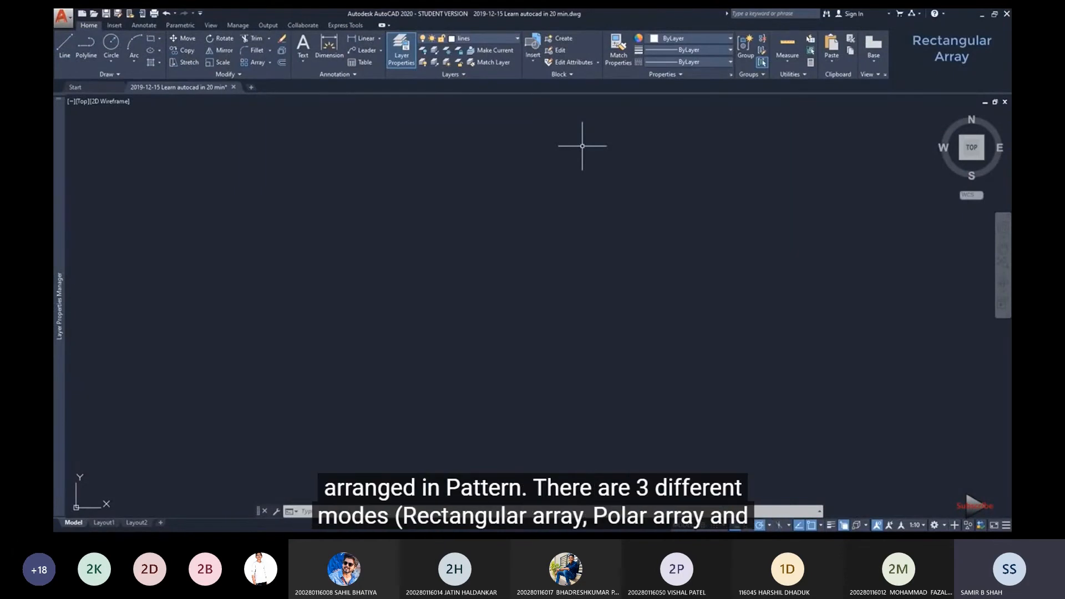
# Create a rectangular array from the whole hatched figure.
pyautogui.click(270, 62)
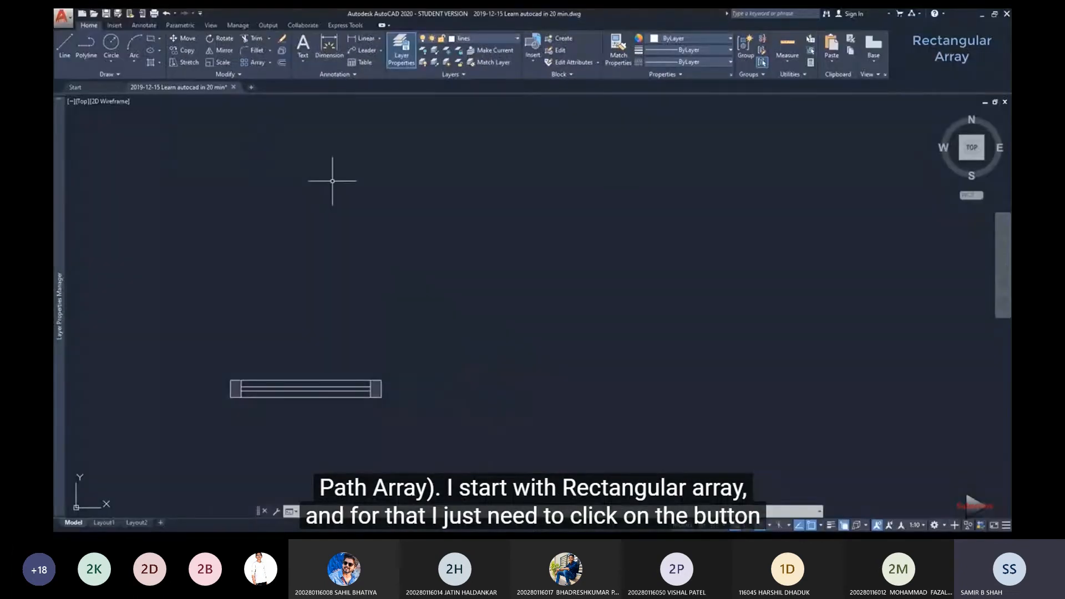
pyautogui.click(256, 63)
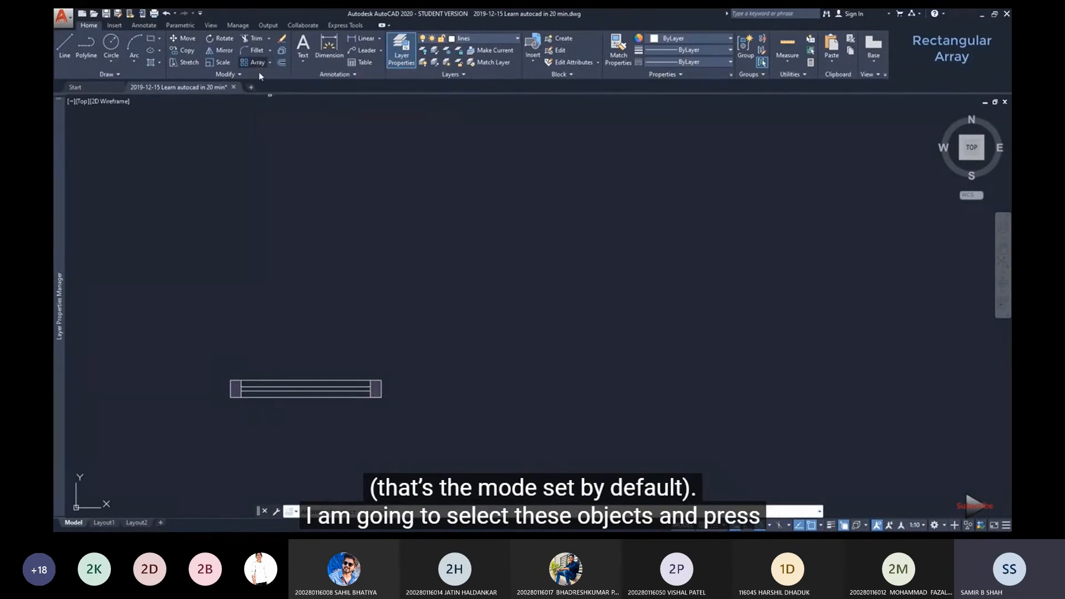
pyautogui.click(398, 416)
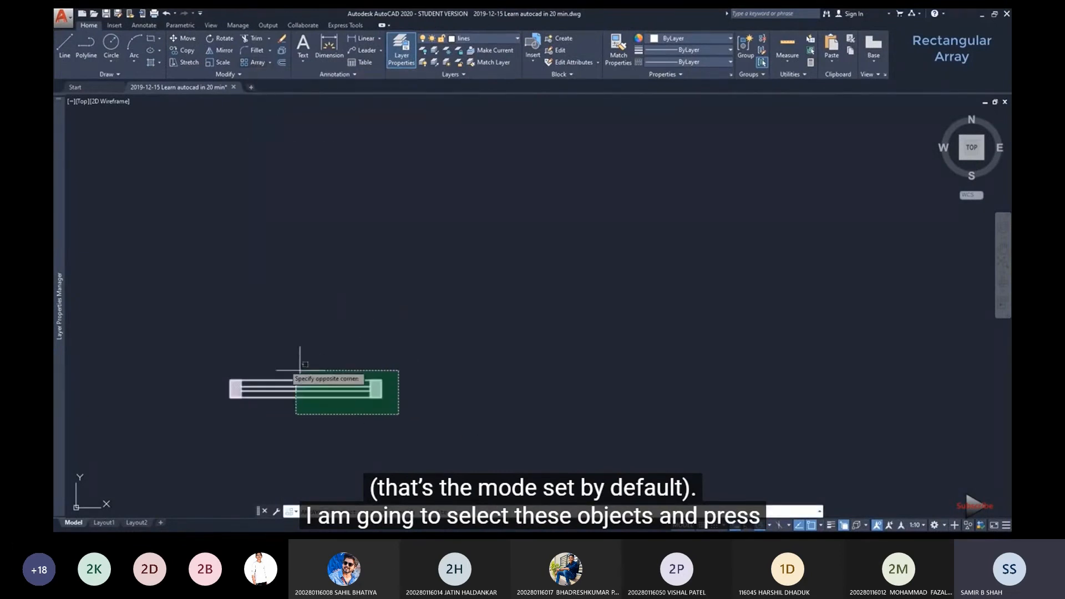
pyautogui.click(200, 339)
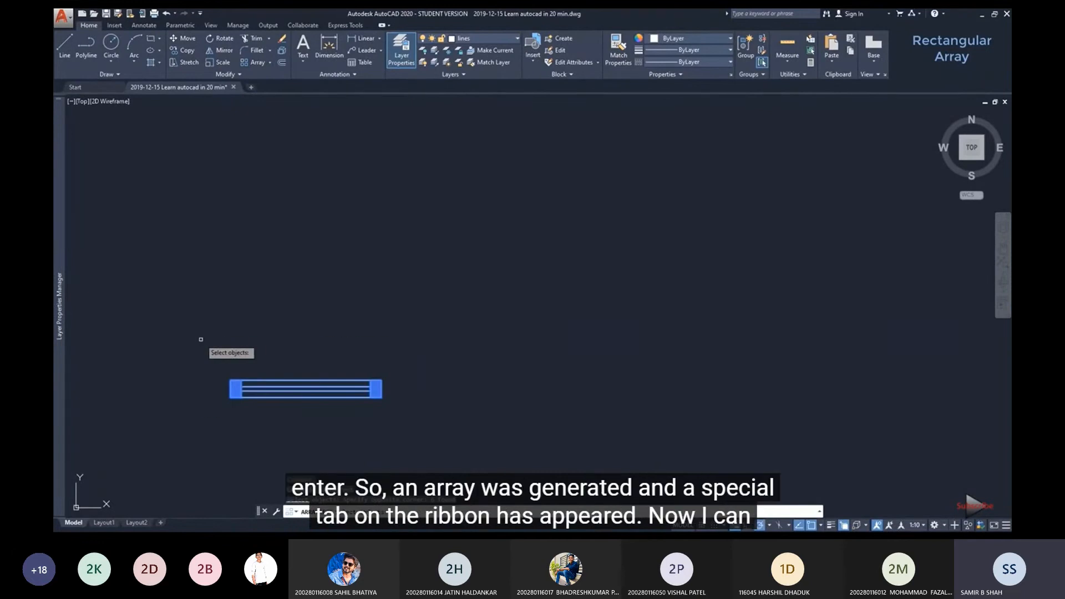
pyautogui.press('Return')
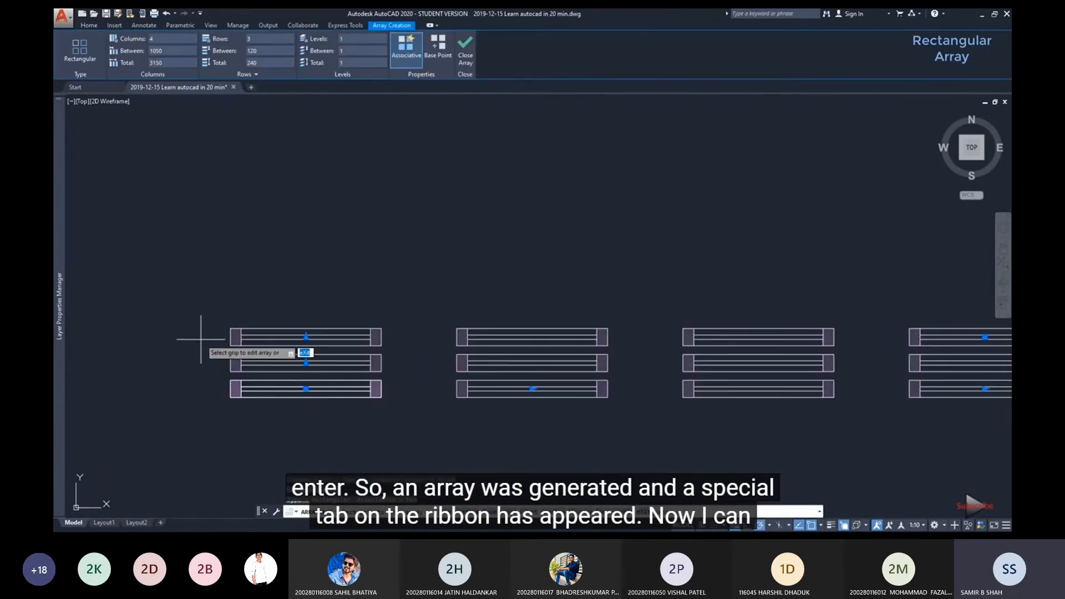
# Set the array's number of columns to 3.
pyautogui.moveTo(583, 430); pyautogui.dragTo(485, 389, button='middle')
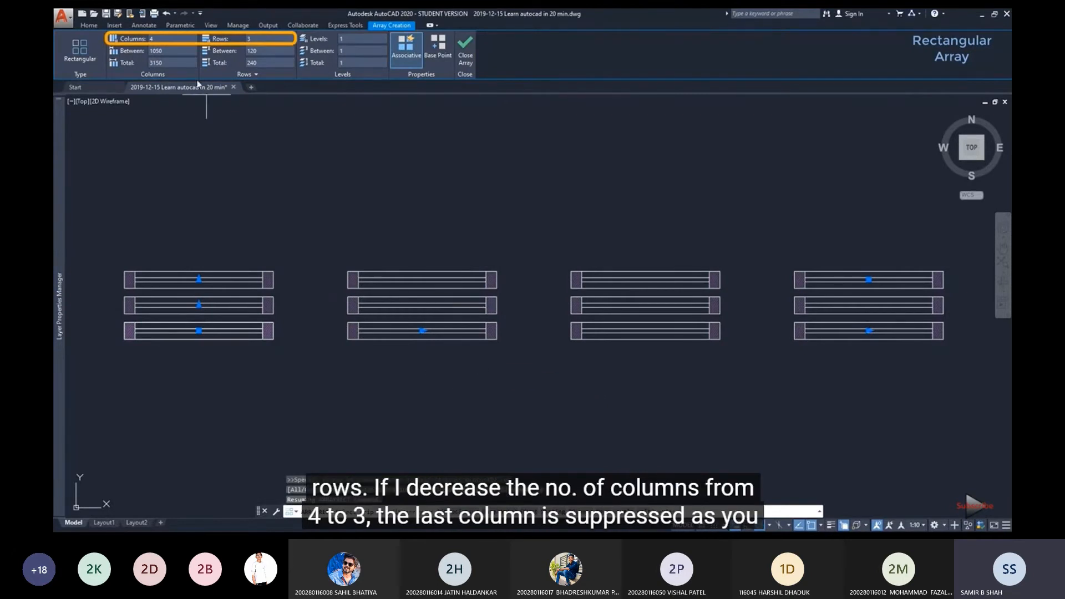
pyautogui.click(167, 39)
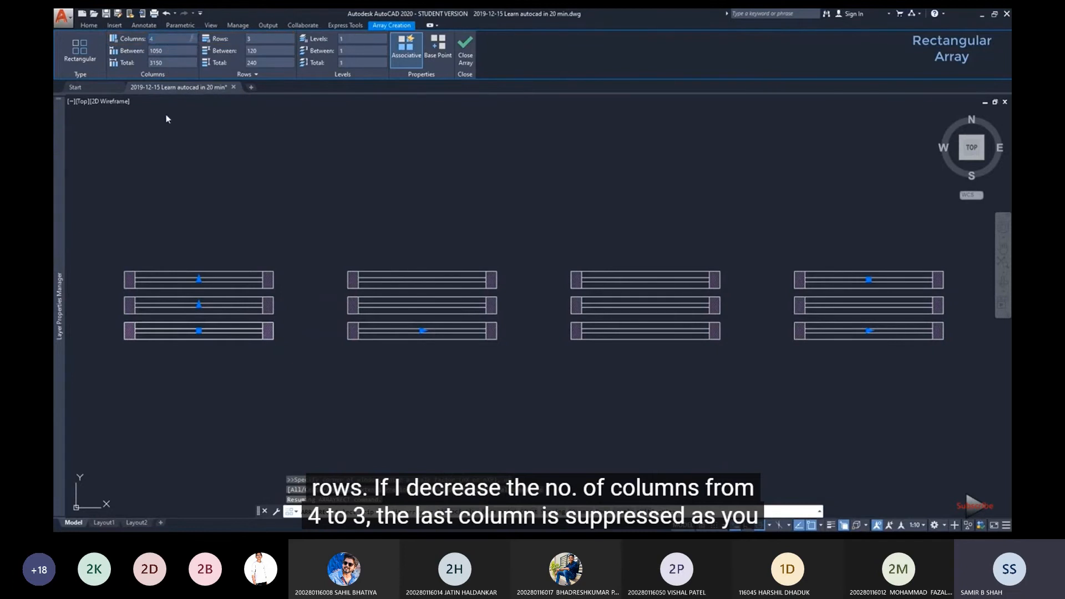
pyautogui.write('3')
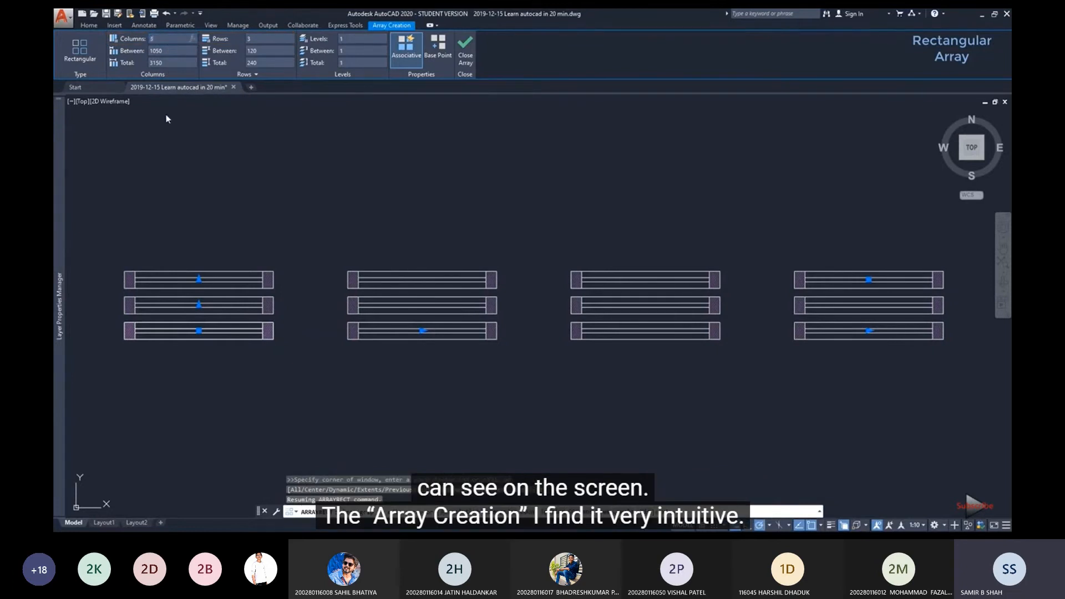
pyautogui.press('Return')
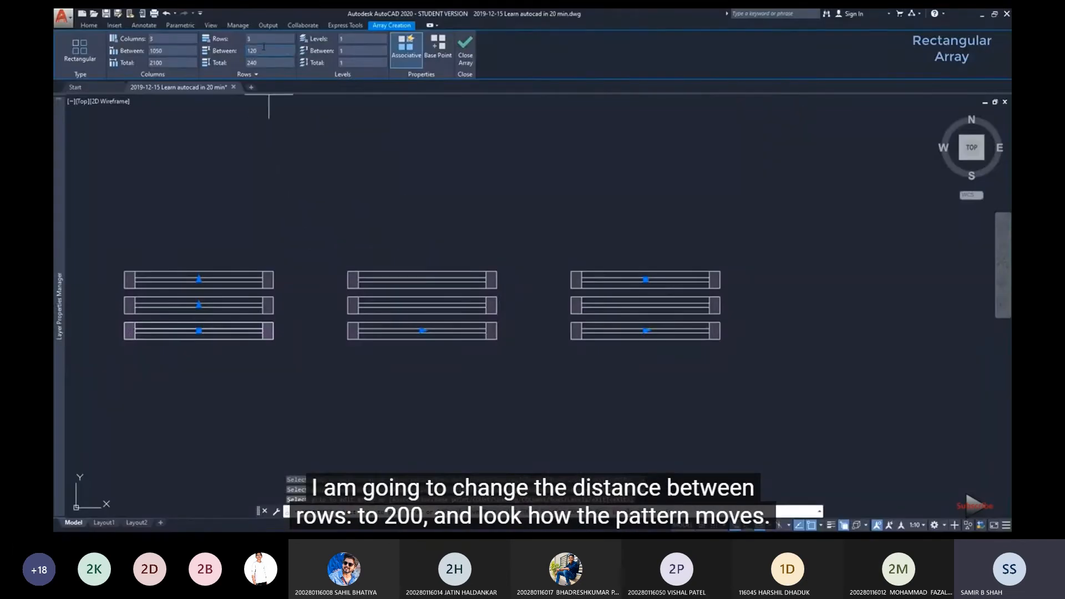
# Set the spacing between the array's rows to 200 and finish the array.
pyautogui.click(265, 50)
pyautogui.write('2')
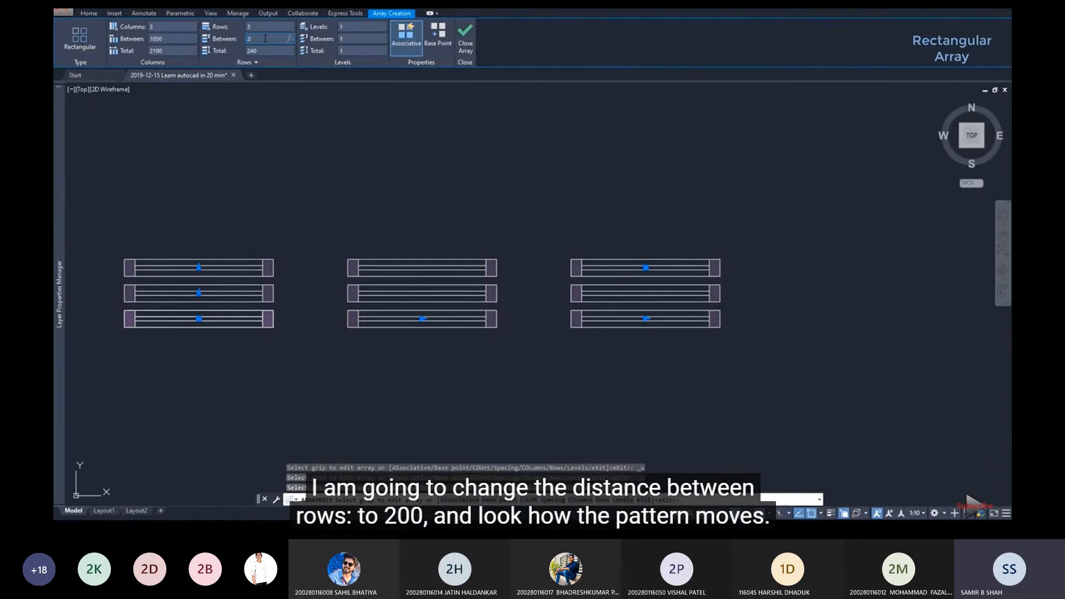
pyautogui.write('00')
pyautogui.press('Return')
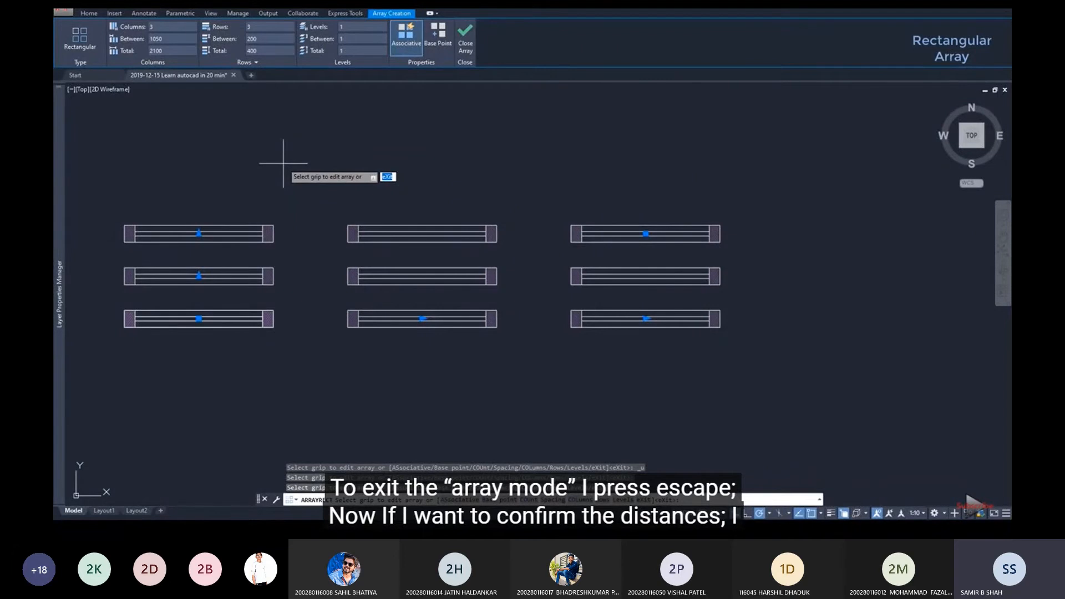
pyautogui.press('Escape')
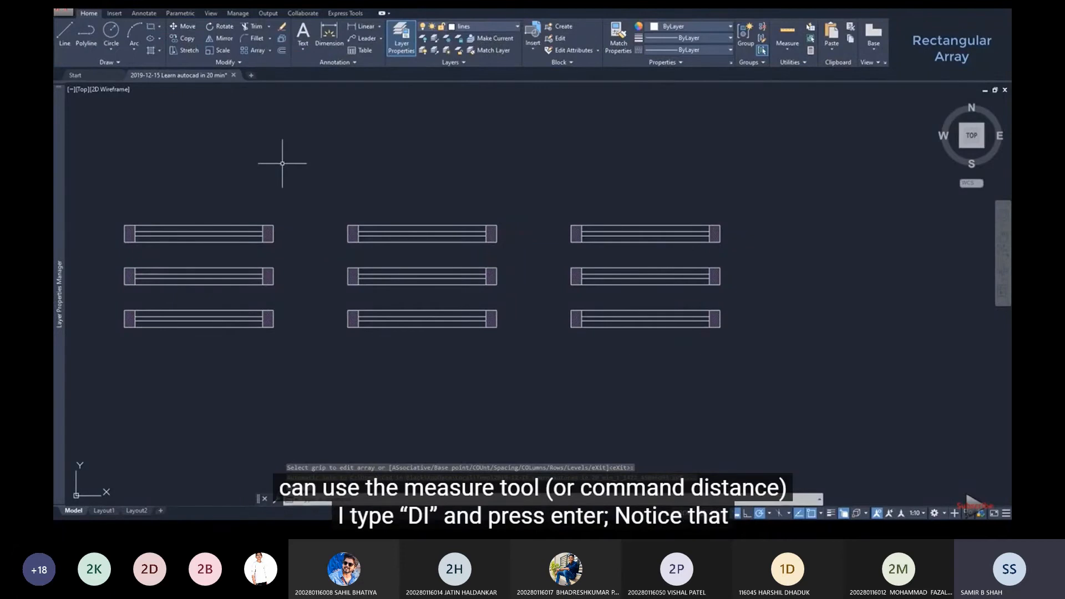
# Measure the vertical distance between the lower two array rows and the horizontal distance between the first two columns.
pyautogui.write('di')
pyautogui.press('Return')
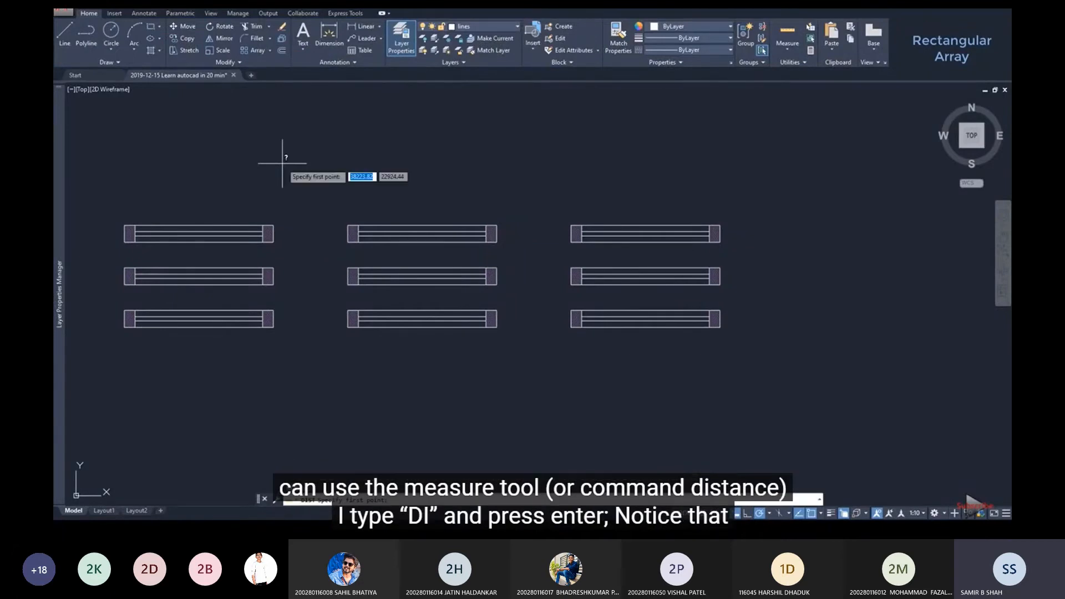
pyautogui.click(125, 326)
pyautogui.scroll(4, 125, 314)
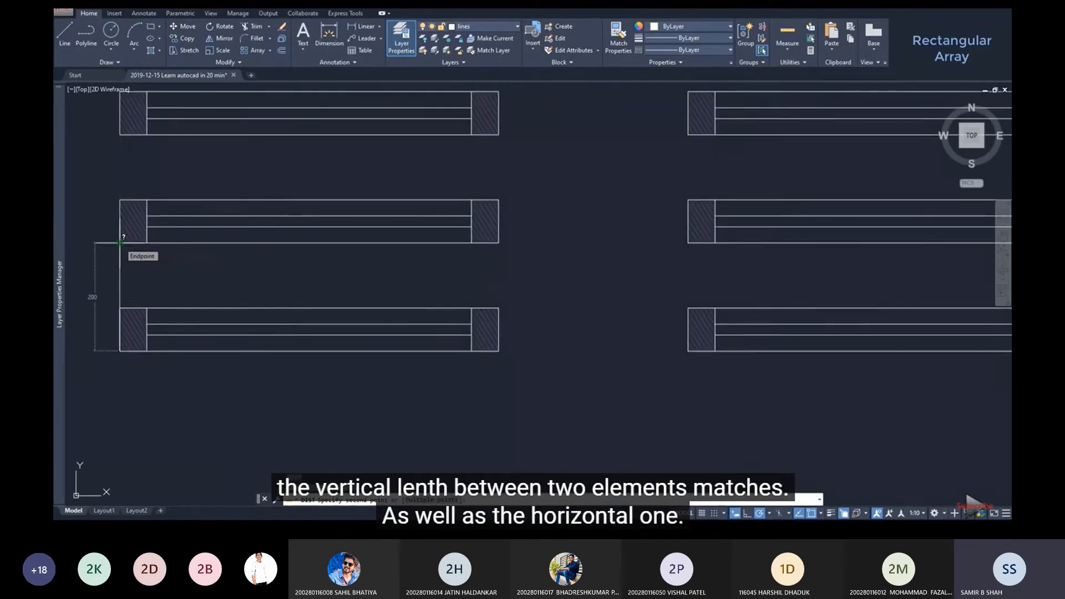
pyautogui.click(688, 351)
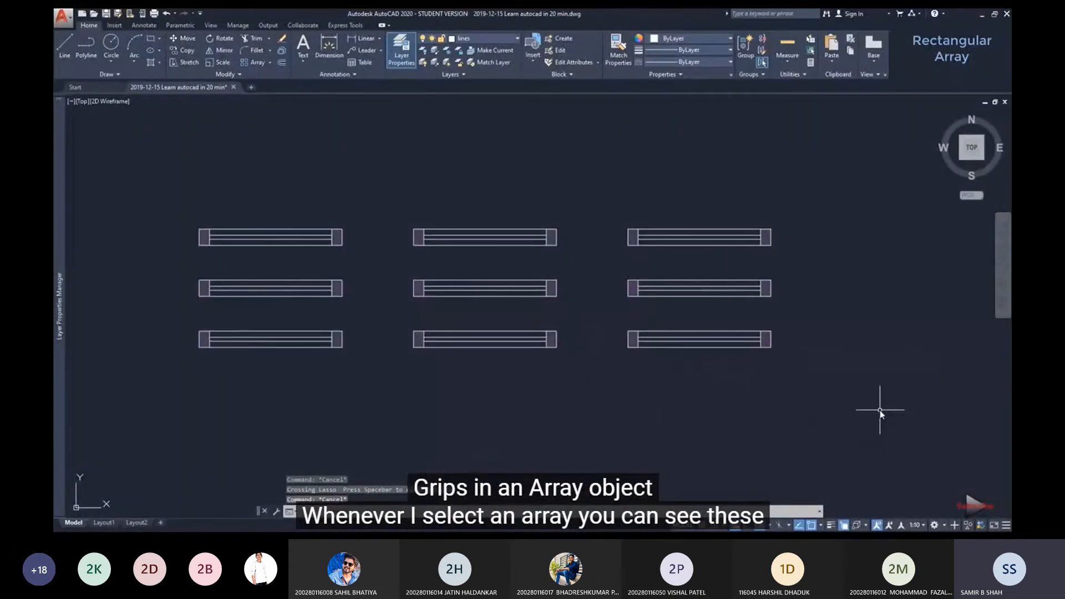
# Select the whole array, set its row spacing to 300 with the row grip, and try adjusting the column spacing with its grip.
pyautogui.moveTo(879, 411); pyautogui.dragTo(178, 181)
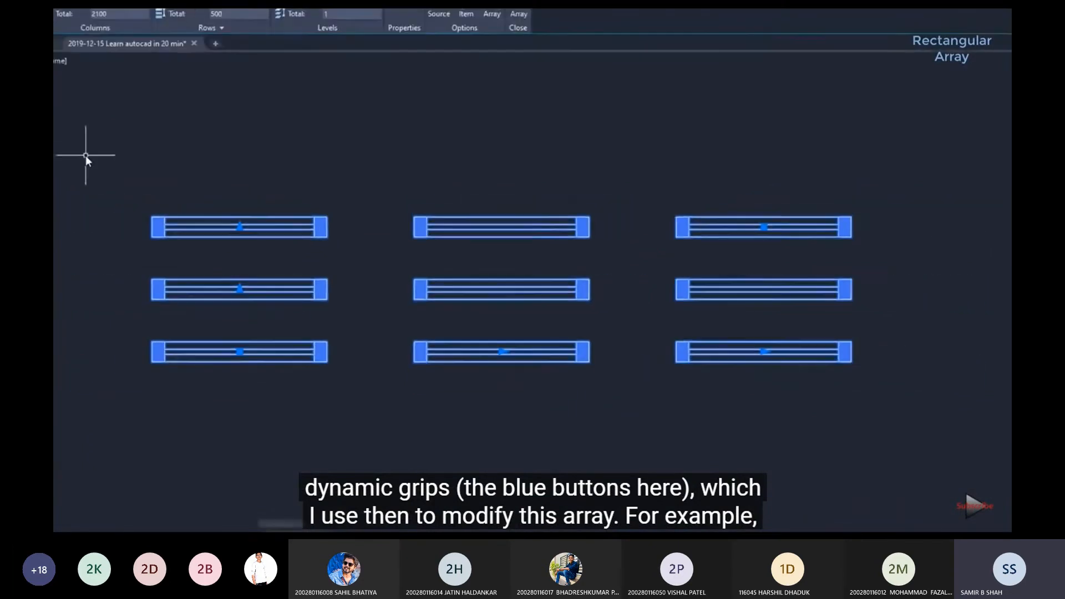
pyautogui.click(271, 288)
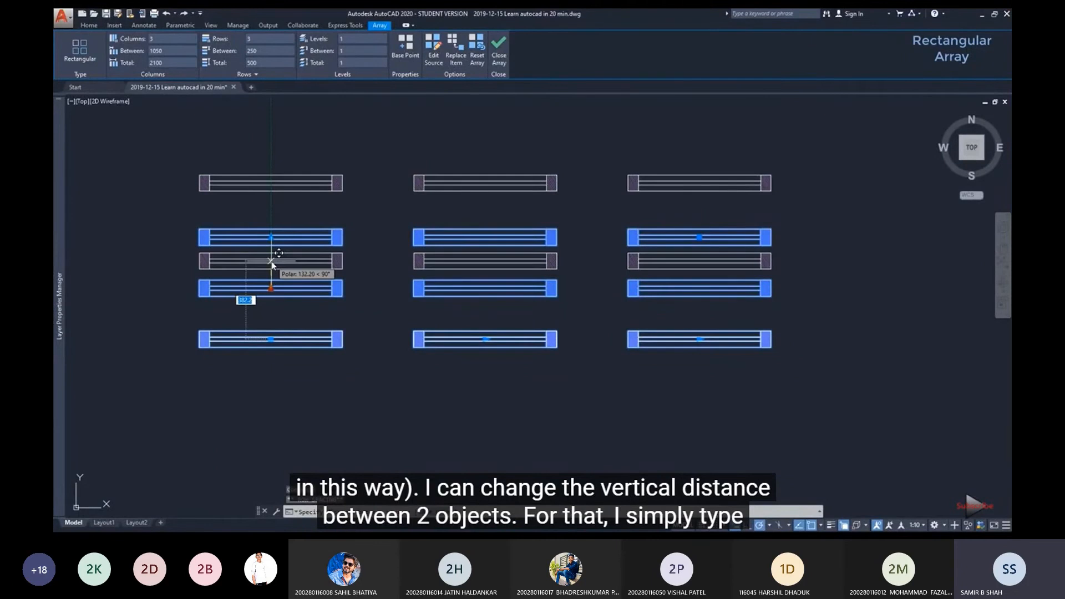
pyautogui.write('300')
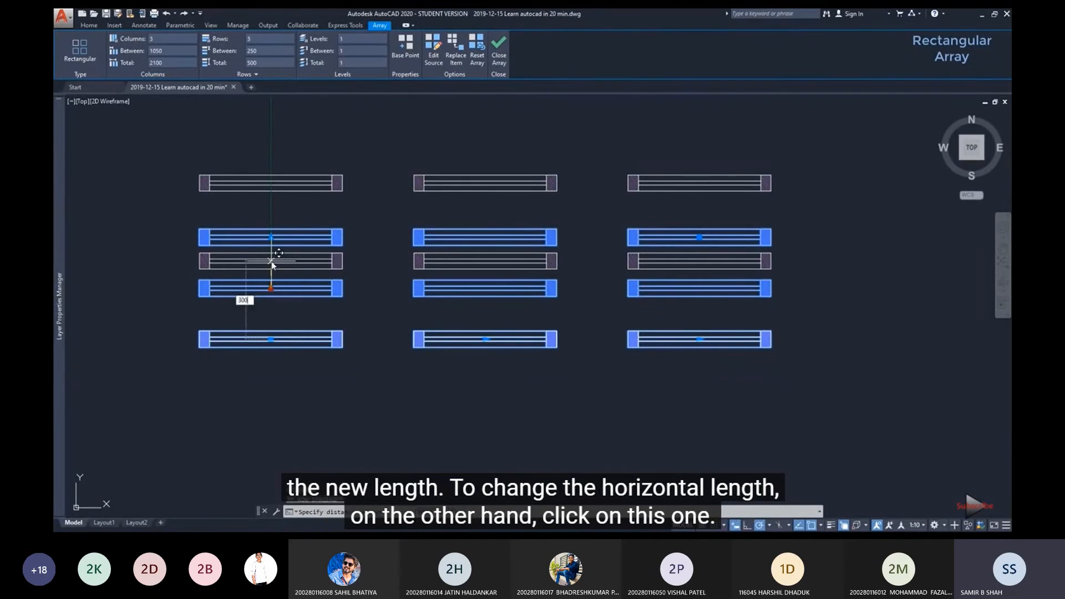
pyautogui.press('Return')
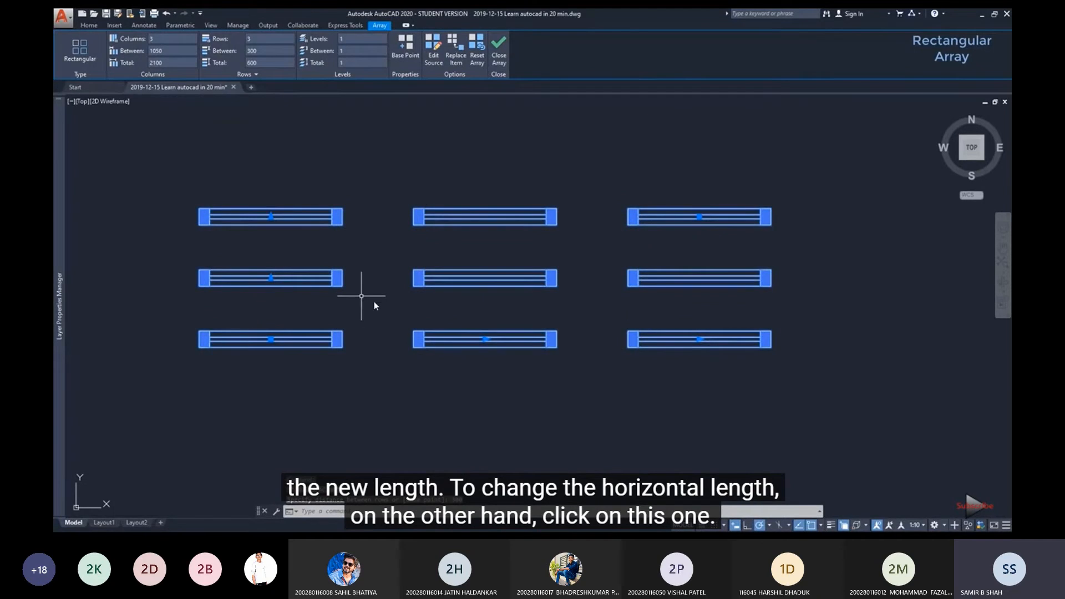
pyautogui.click(485, 338)
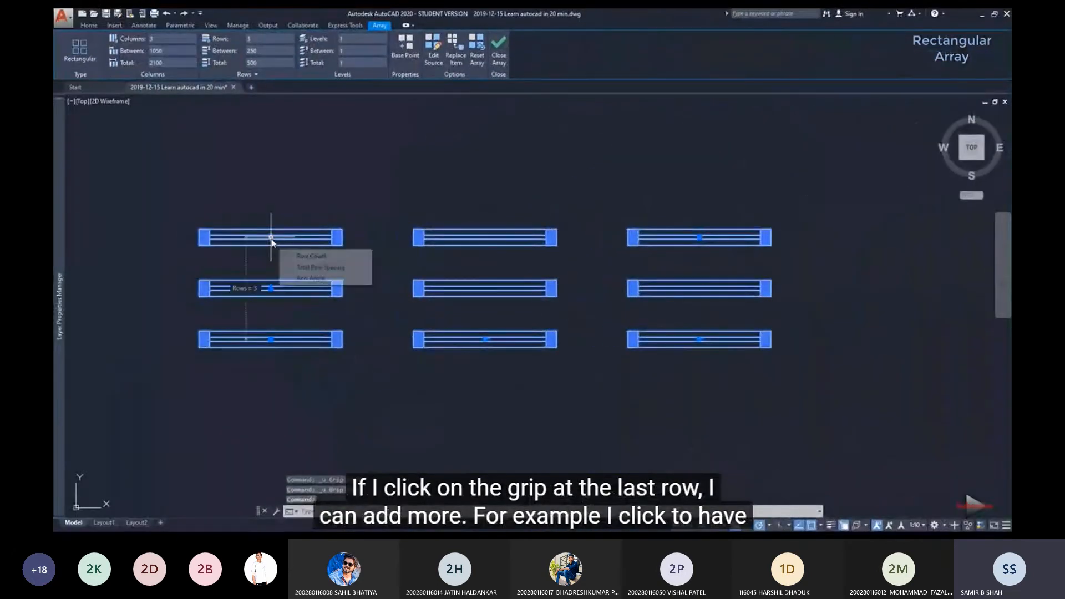
# Start changing the array's row count from the grip on the last row.
pyautogui.click(272, 239)
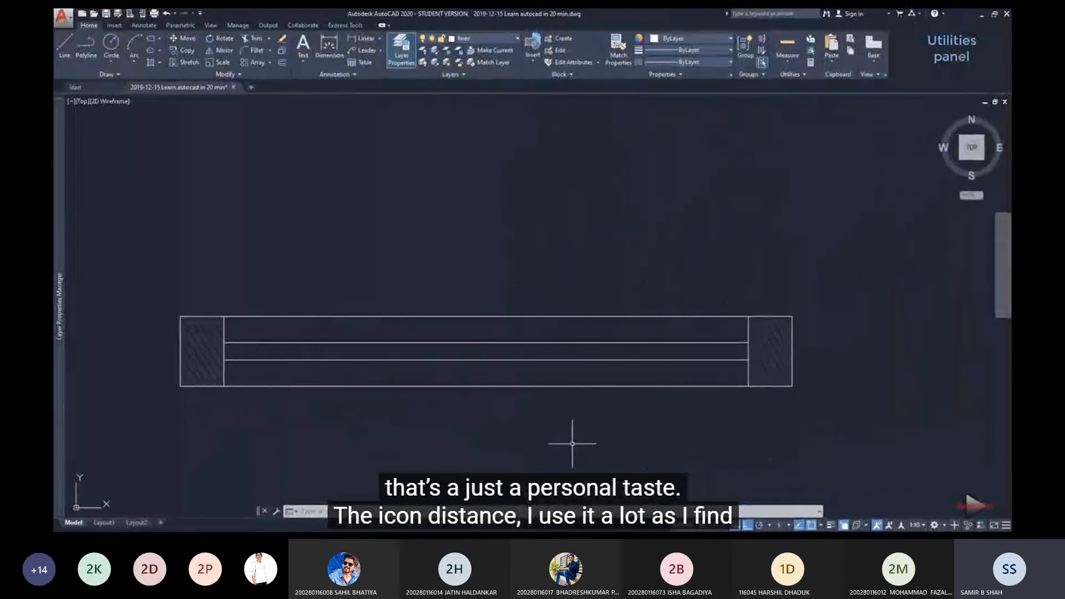
# Measure the linear distance along the hatched figure's upper edge and the radius of the larger circle.
pyautogui.click(787, 58)
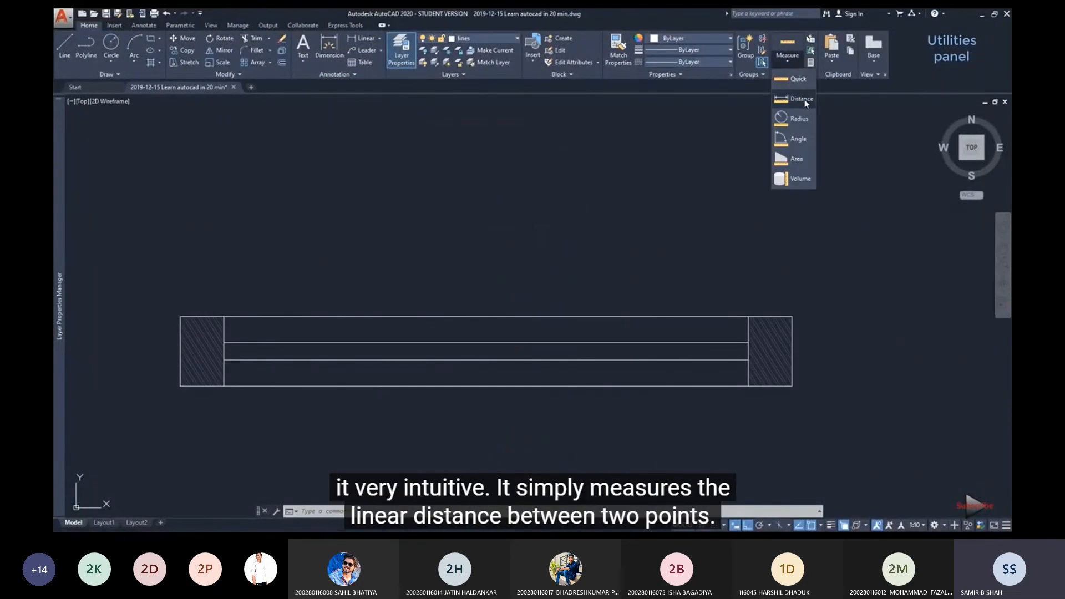
pyautogui.click(804, 99)
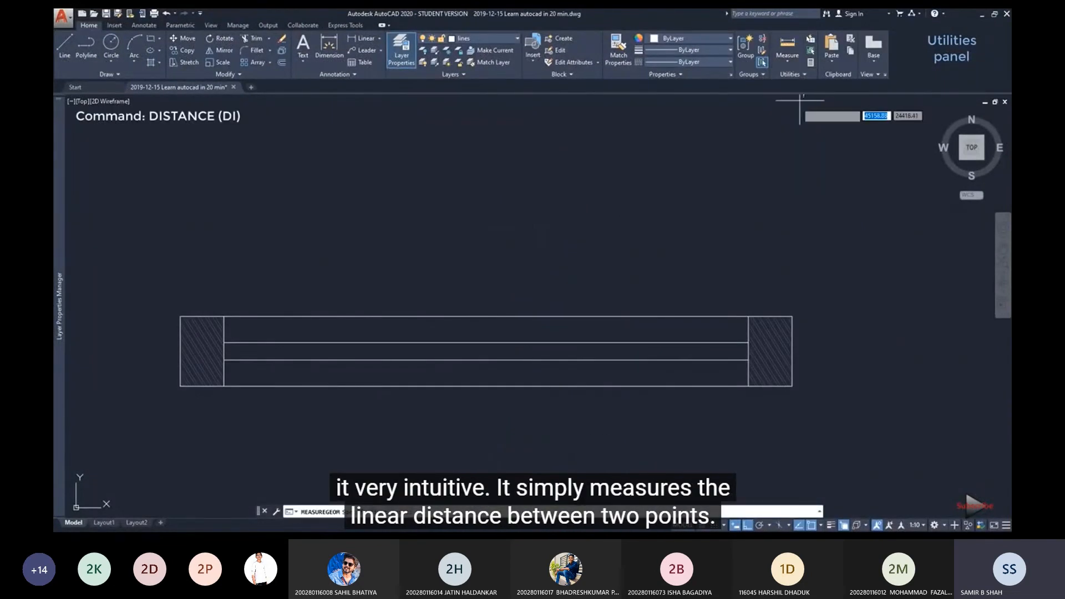
pyautogui.click(181, 317)
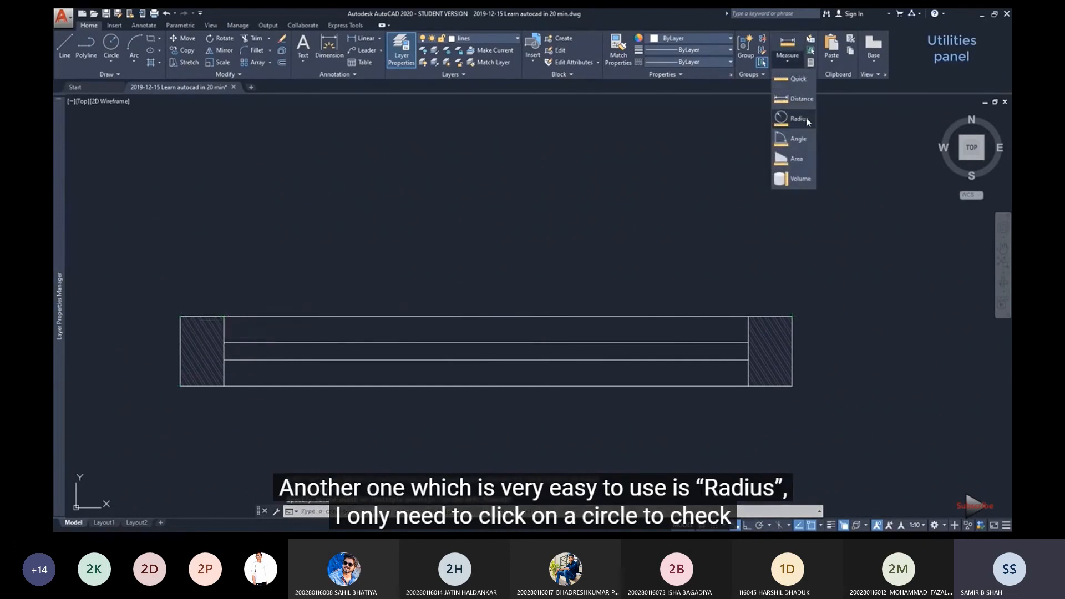
pyautogui.click(798, 118)
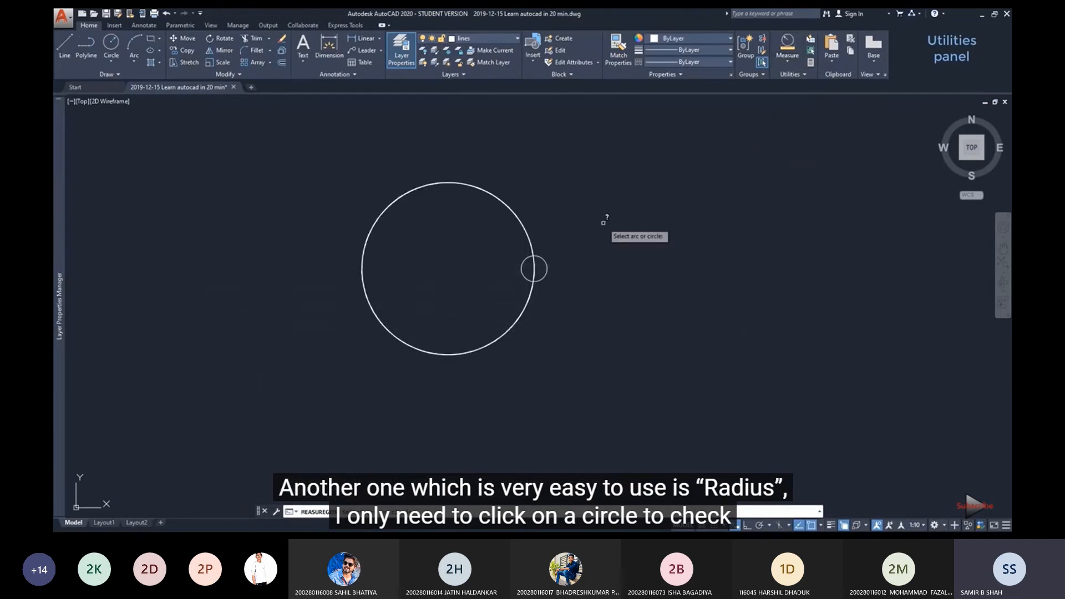
pyautogui.click(522, 223)
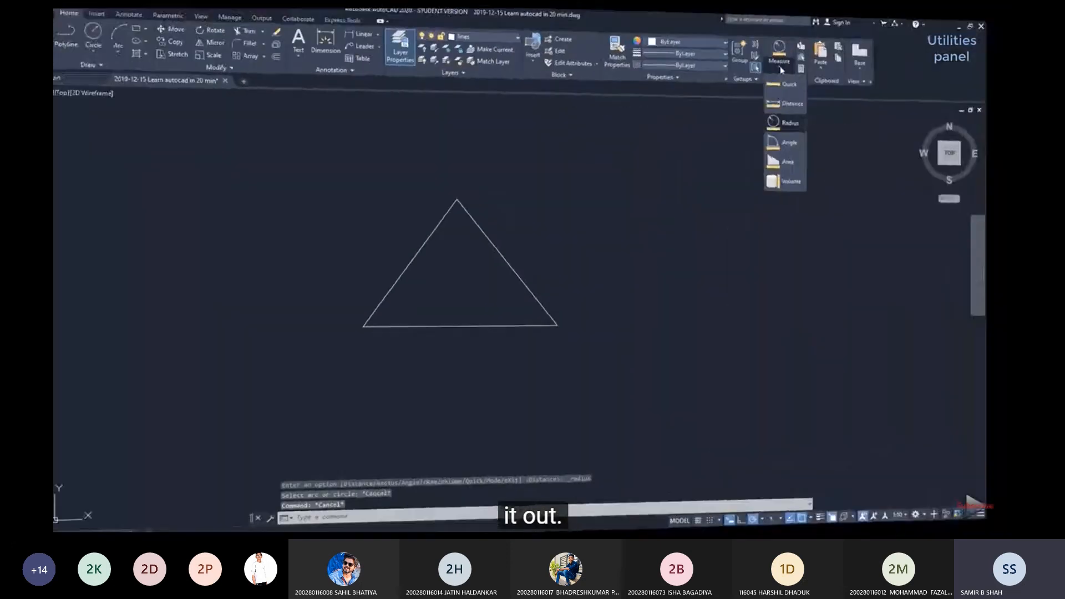
# Measure the angle between the triangle's left side and base, and the angle of the arc.
pyautogui.click(804, 141)
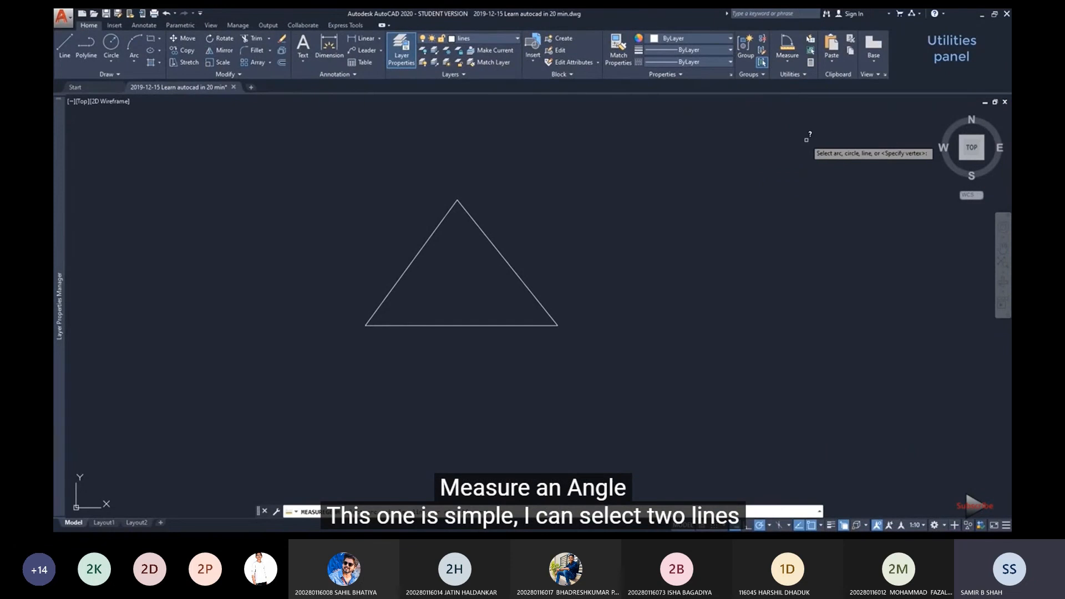
pyautogui.click(419, 250)
pyautogui.click(450, 325)
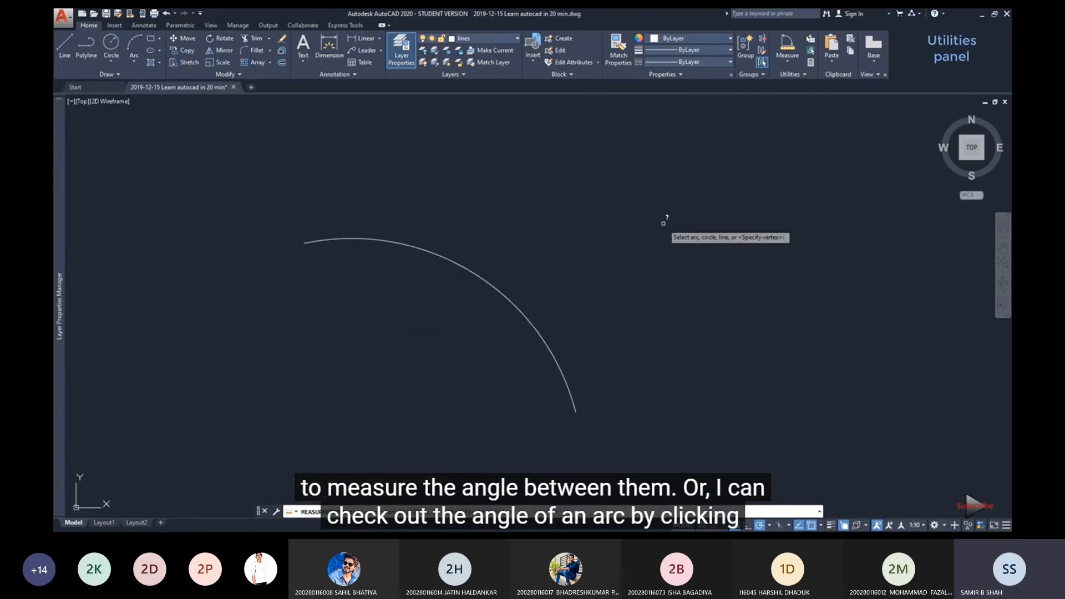
pyautogui.click(509, 302)
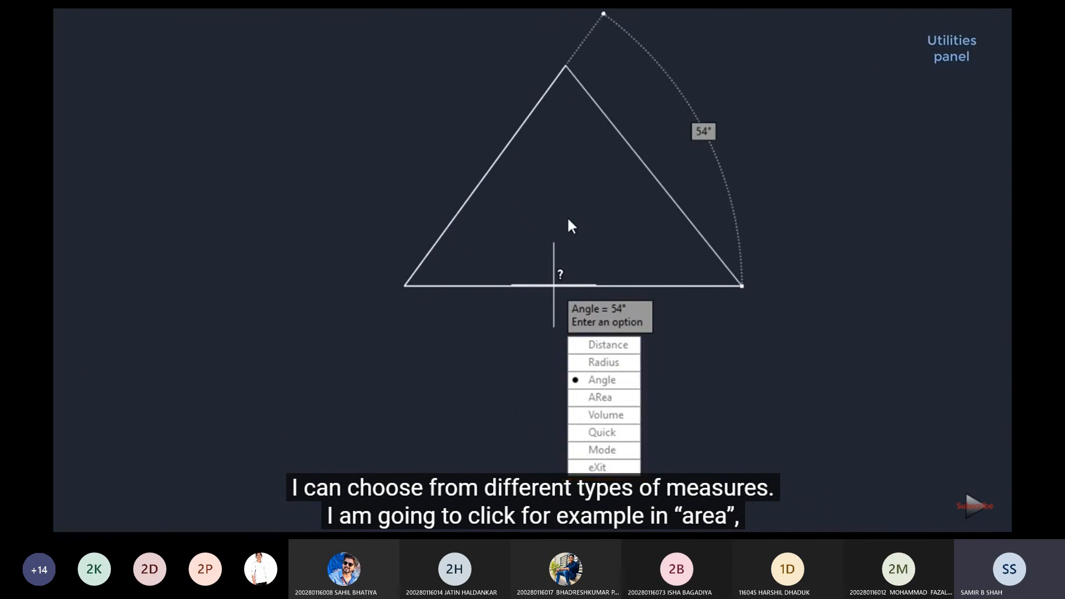
# Measure the triangle's area by specifying its three vertices.
pyautogui.click(617, 401)
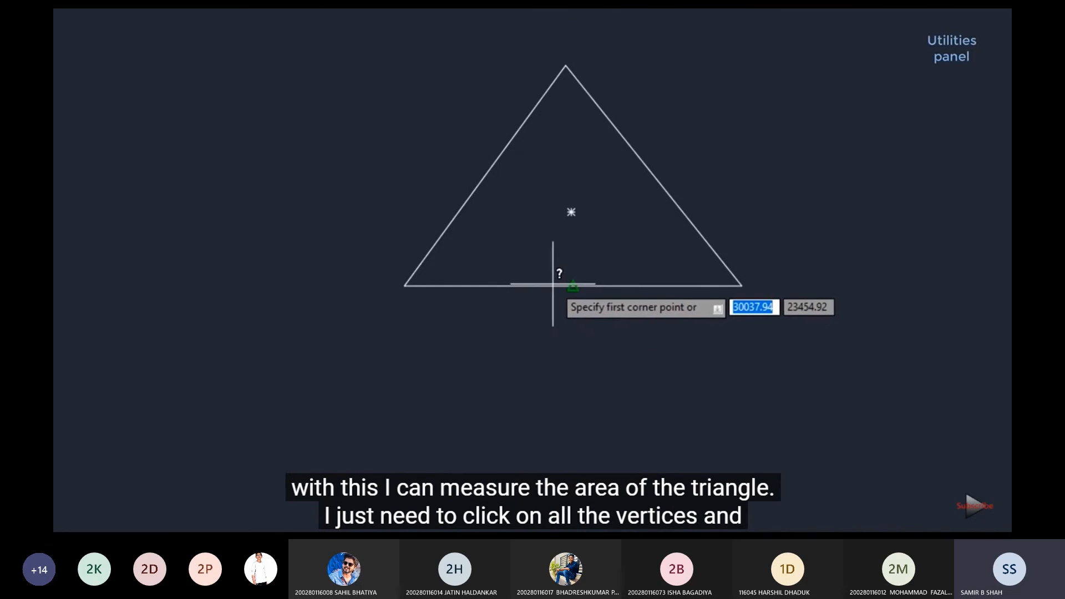
pyautogui.click(409, 286)
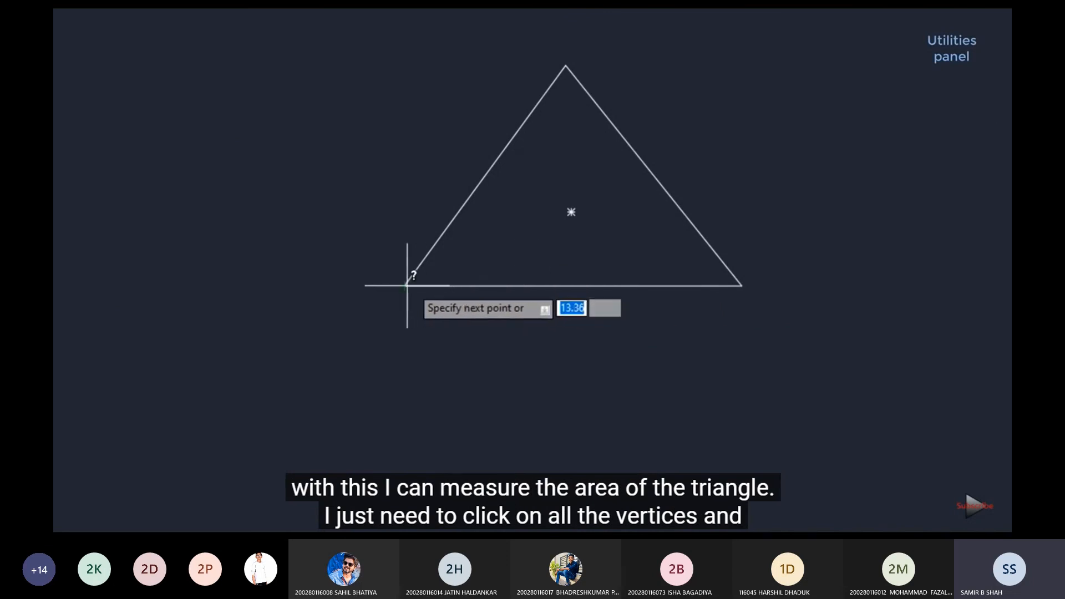
pyautogui.click(742, 286)
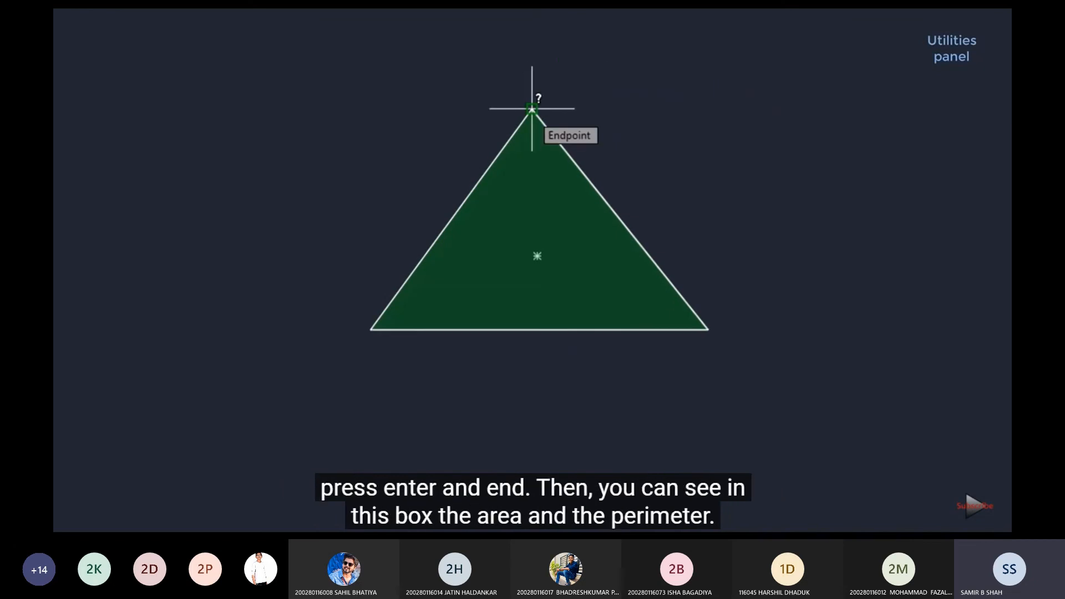
pyautogui.click(532, 108)
pyautogui.press('Return')
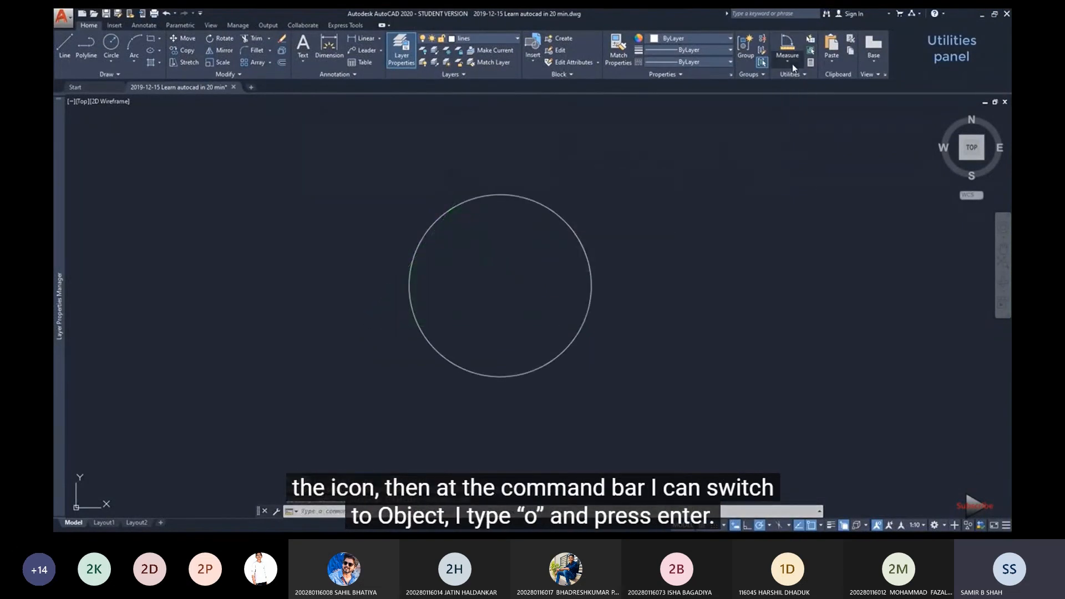
# Measure the area of the circle using the Object option, then end the measurement.
pyautogui.click(792, 65)
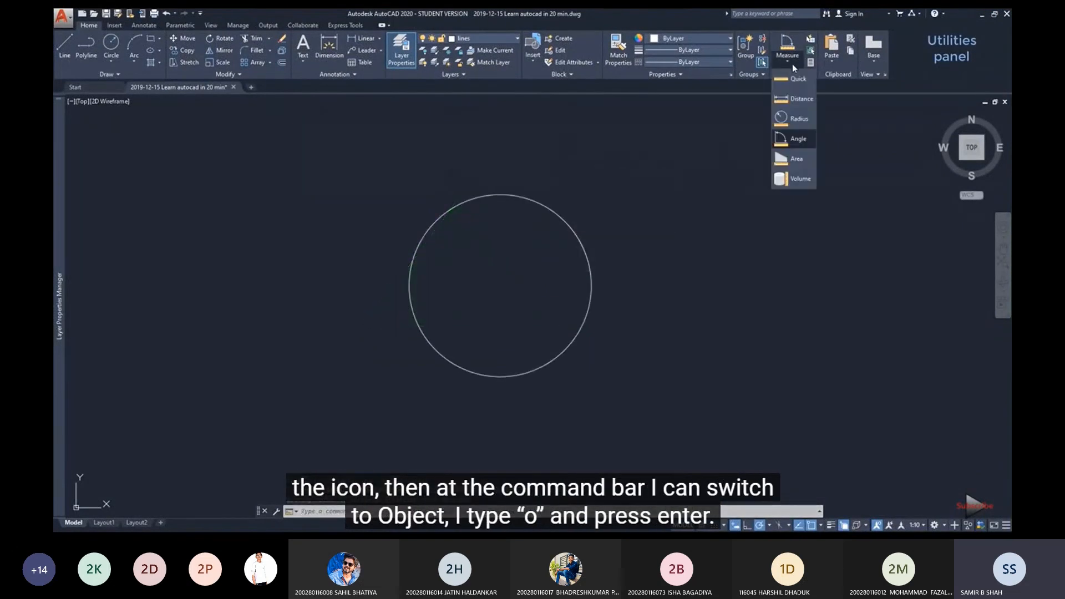
pyautogui.click(797, 161)
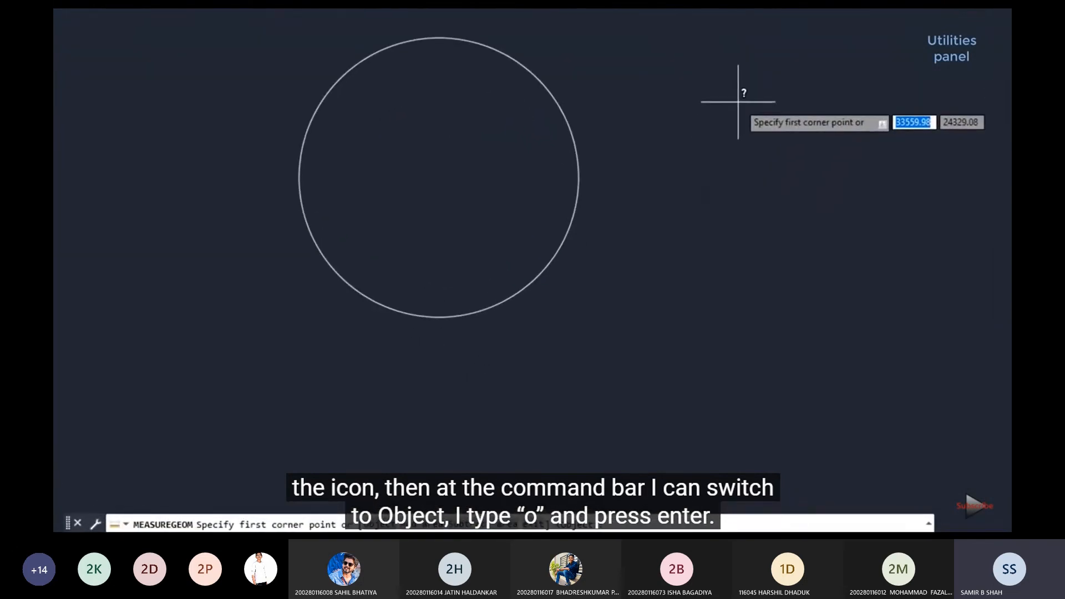
pyautogui.write('o')
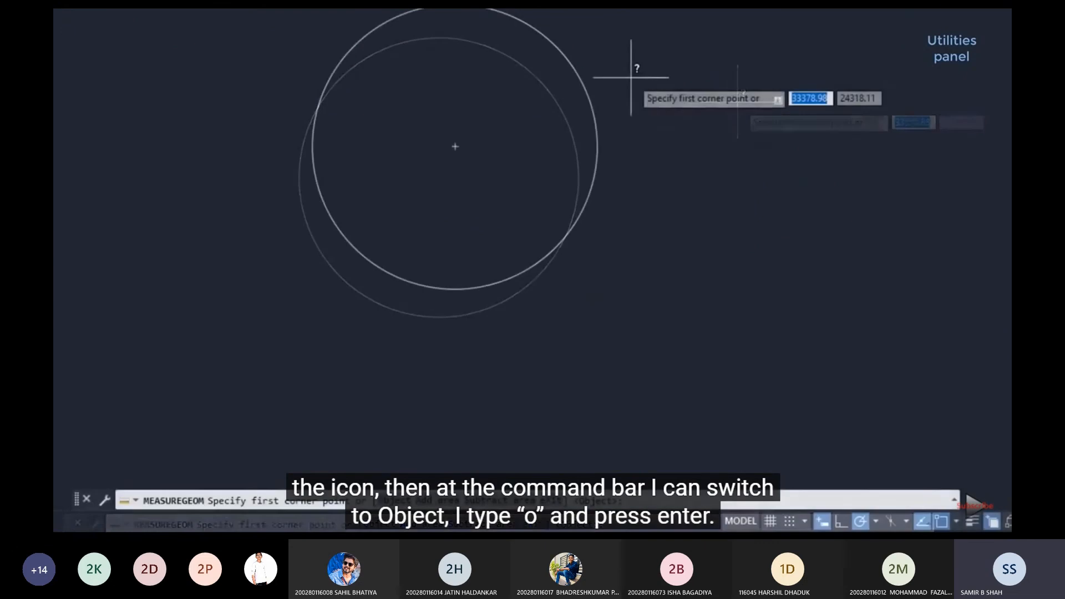
pyautogui.press('Return')
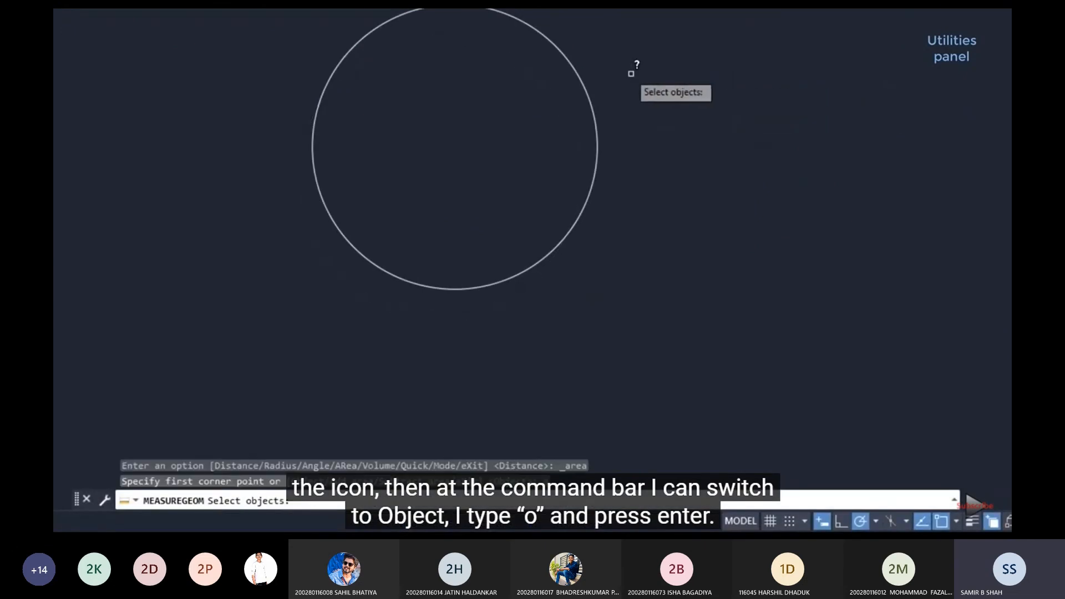
pyautogui.click(576, 67)
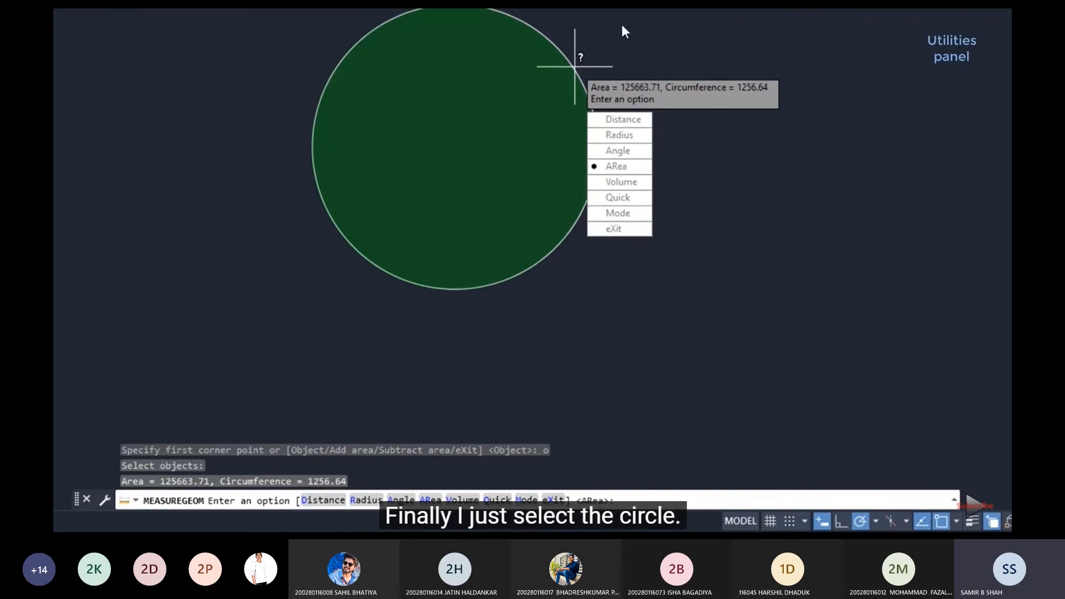
pyautogui.press('Return')
pyautogui.press('Escape')
pyautogui.press('Escape')
pyautogui.press('Escape')
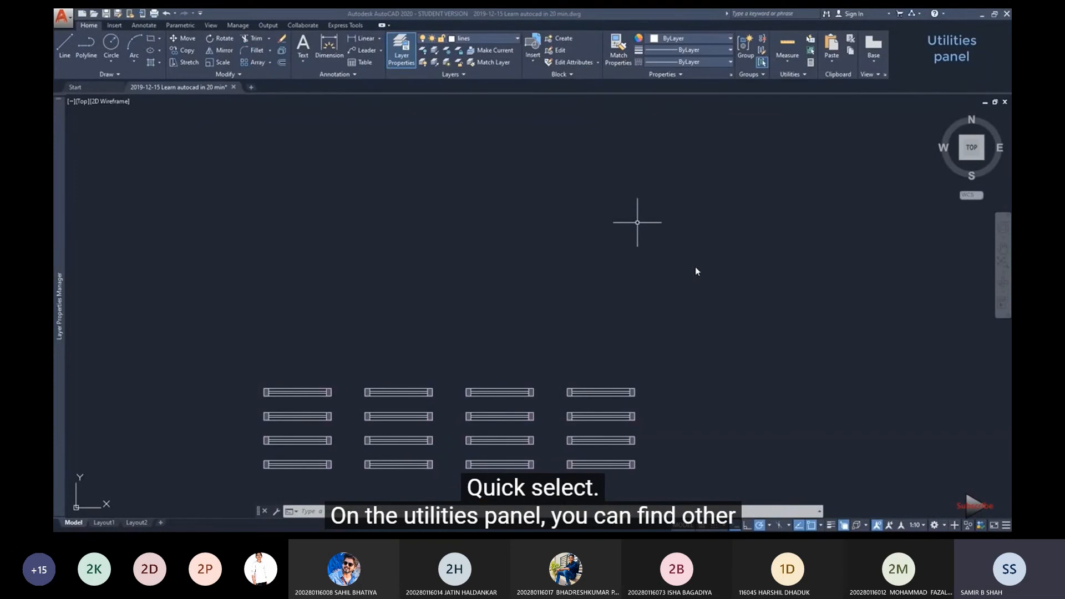
# Use Quick Select on the entire drawing to select all objects whose color equals Cyan, and locate the selection.
pyautogui.click(696, 266)
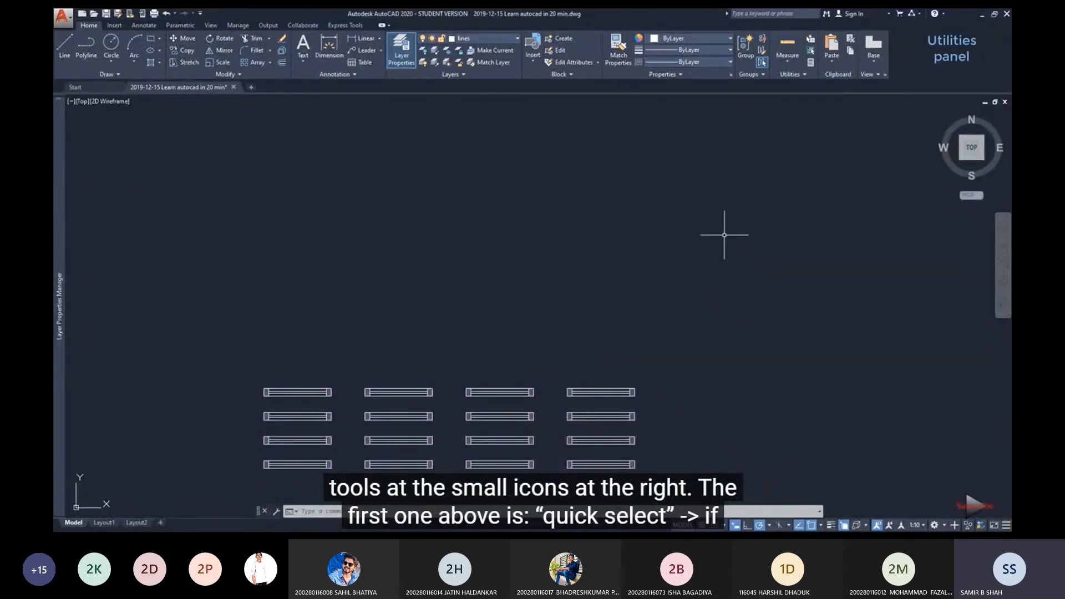
pyautogui.click(811, 41)
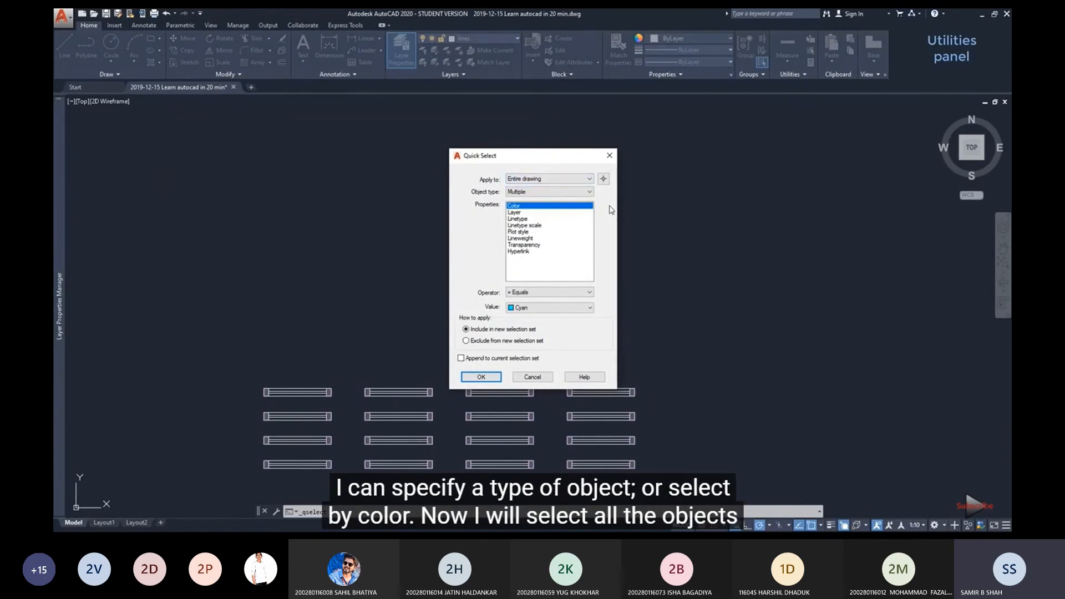
pyautogui.click(590, 192)
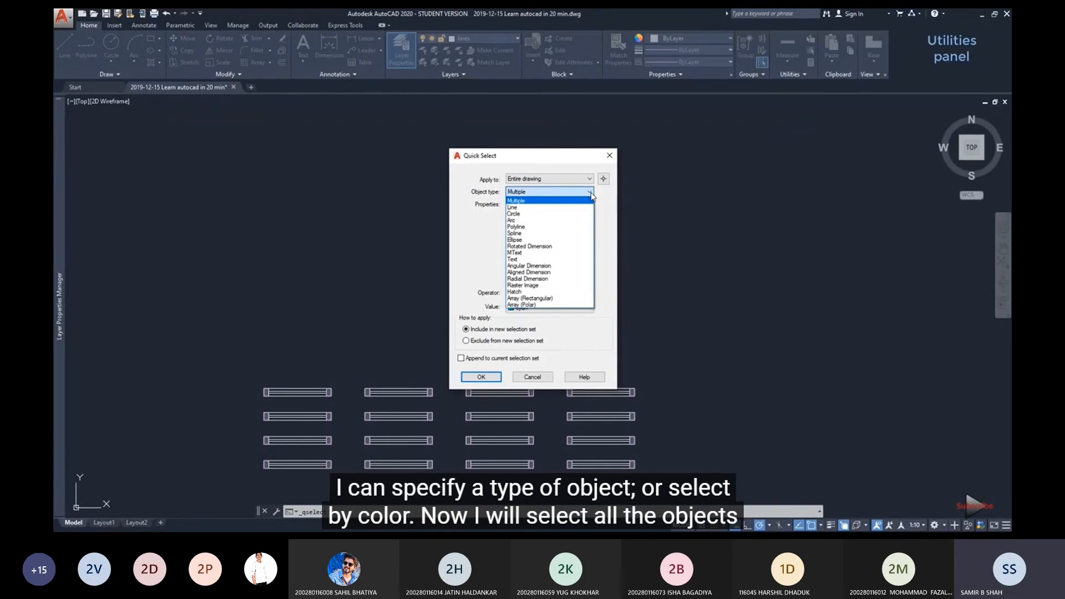
pyautogui.click(592, 193)
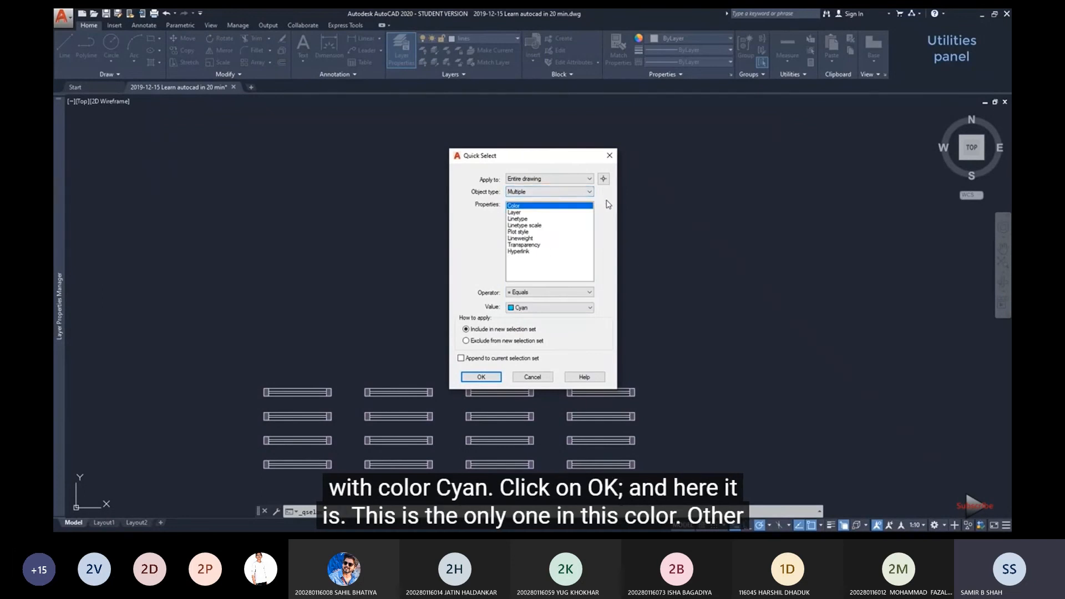
pyautogui.click(483, 378)
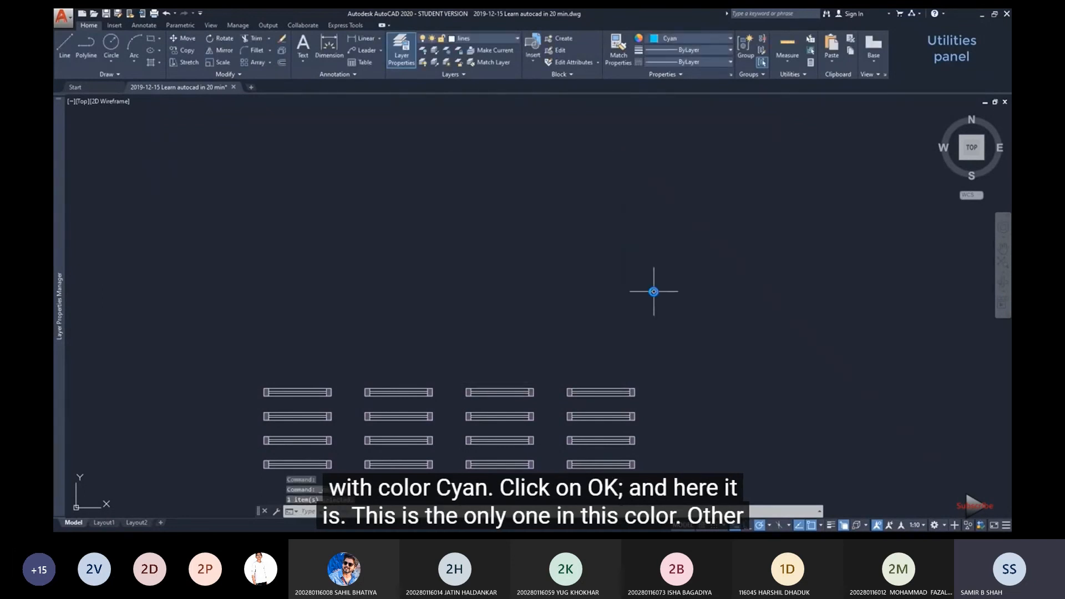
pyautogui.scroll(-8, 653, 291)
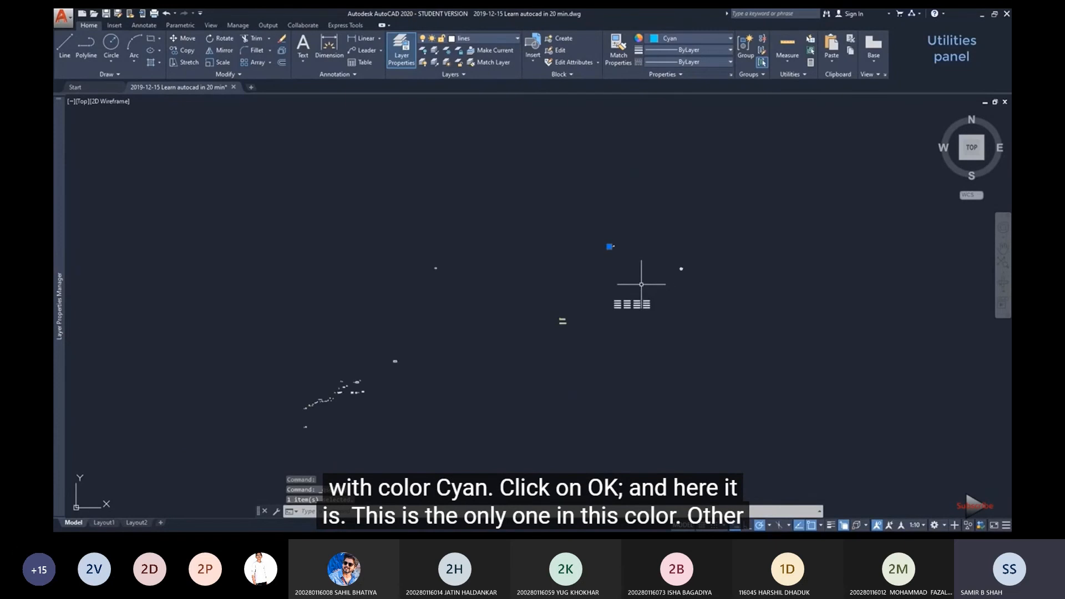
pyautogui.scroll(8, 610, 244)
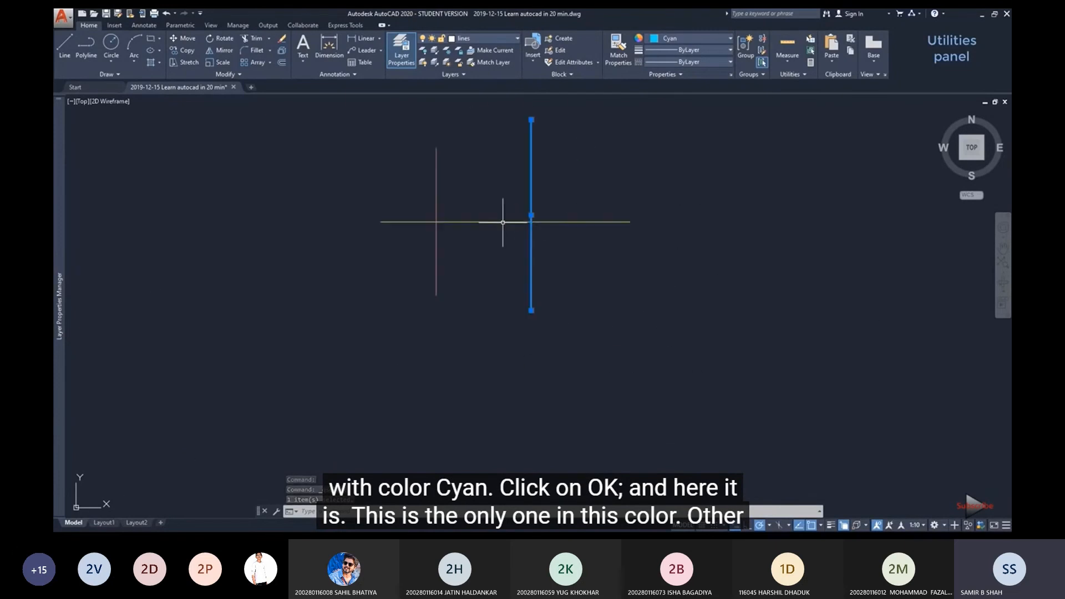
pyautogui.scroll(4, 525, 200)
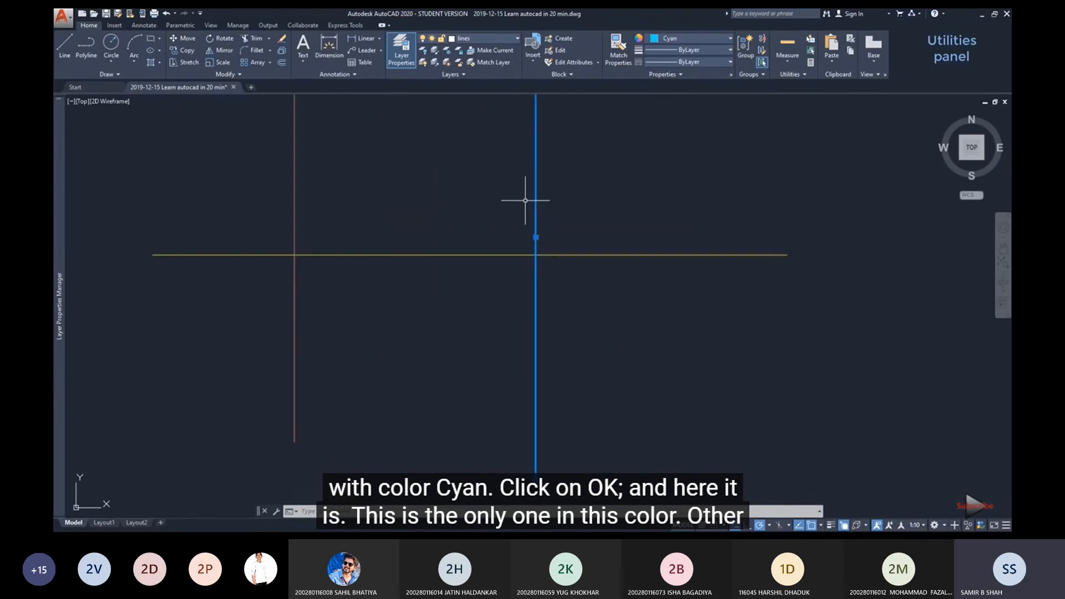
# Use Quick Select to select all objects on the hatch layer, inspect the selected hatch, and clear the selection.
pyautogui.click(533, 213)
pyautogui.click(561, 308)
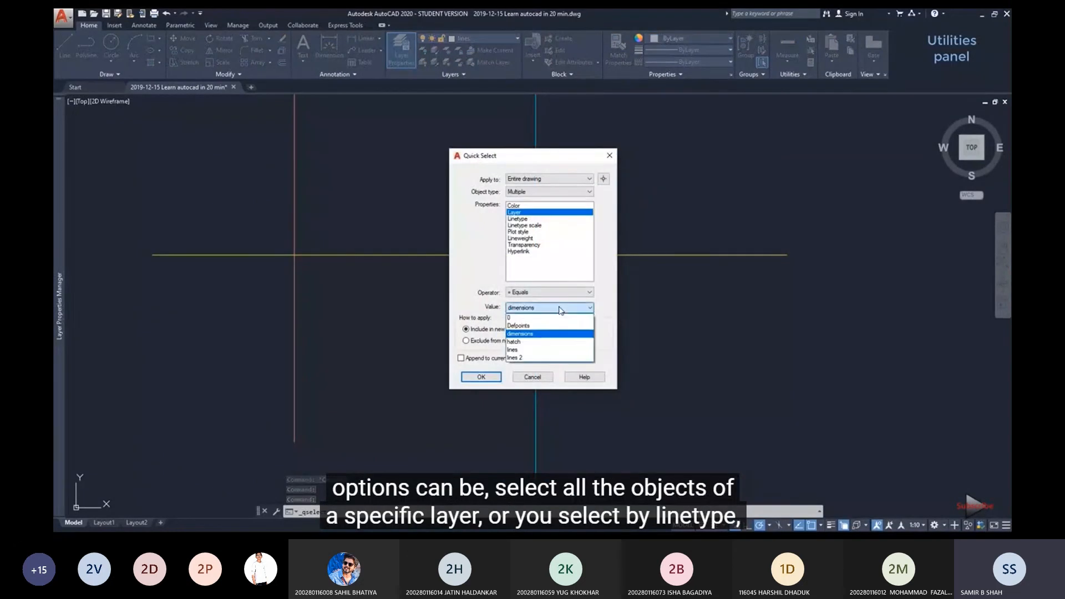
pyautogui.click(556, 342)
pyautogui.click(480, 376)
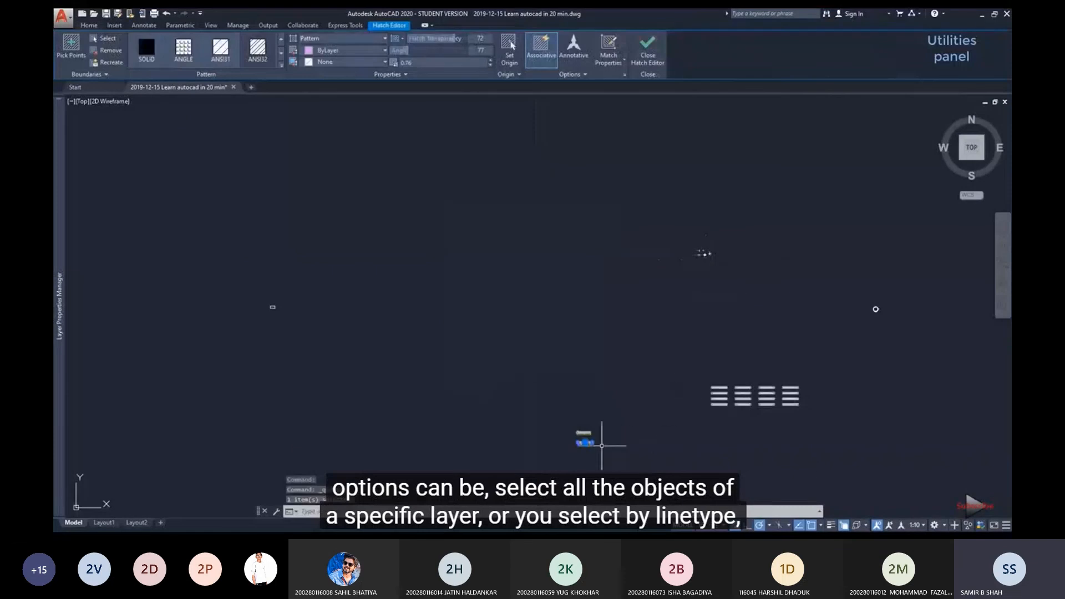
pyautogui.scroll(10, 616, 445)
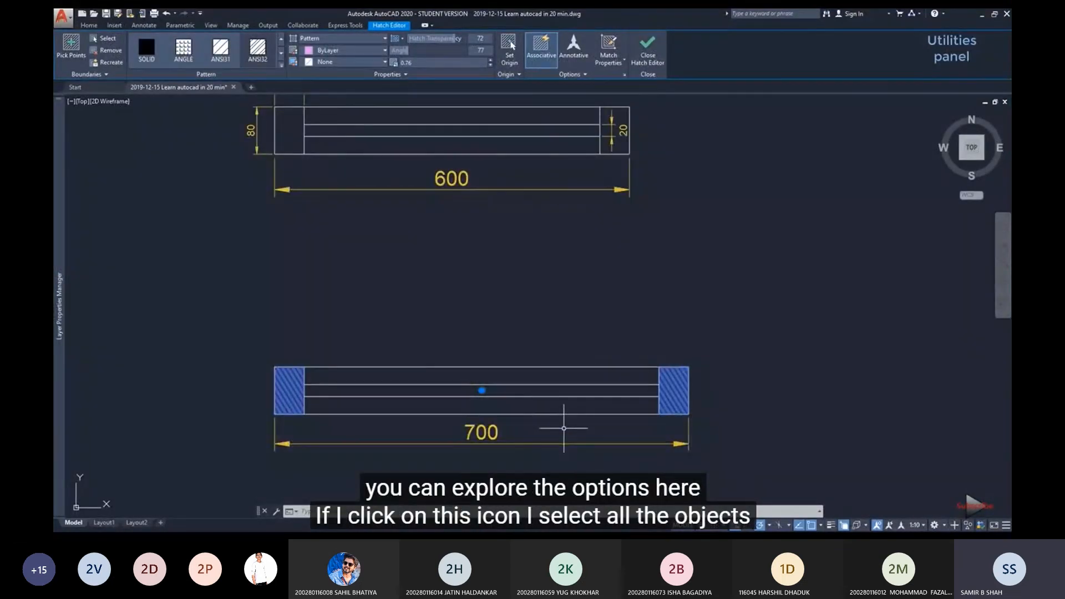
pyautogui.press('Escape')
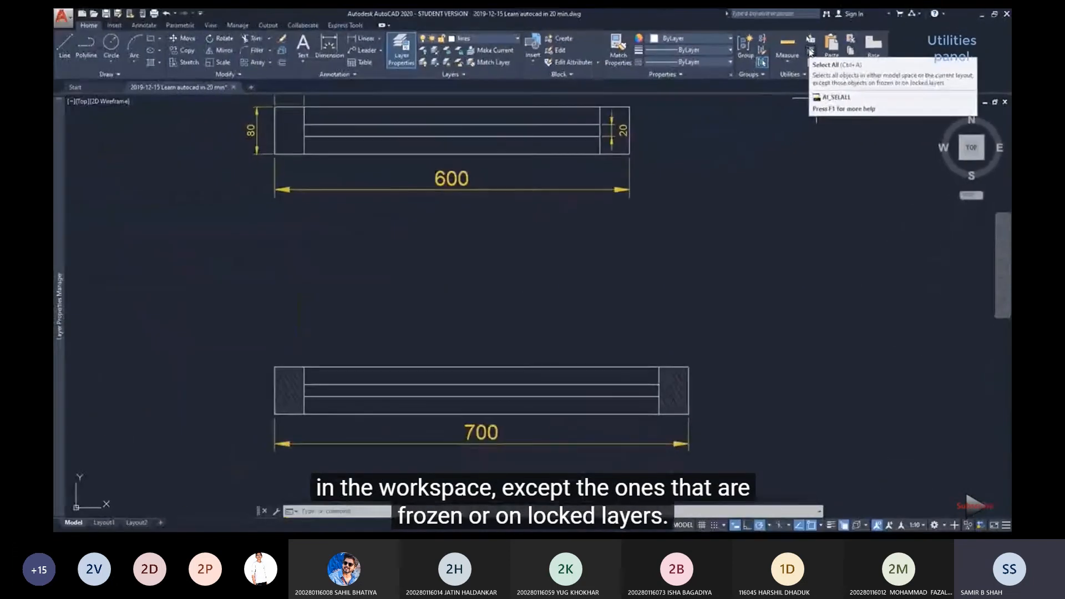
# Select all objects in the drawing, view the full selection, and clear it.
pyautogui.click(810, 52)
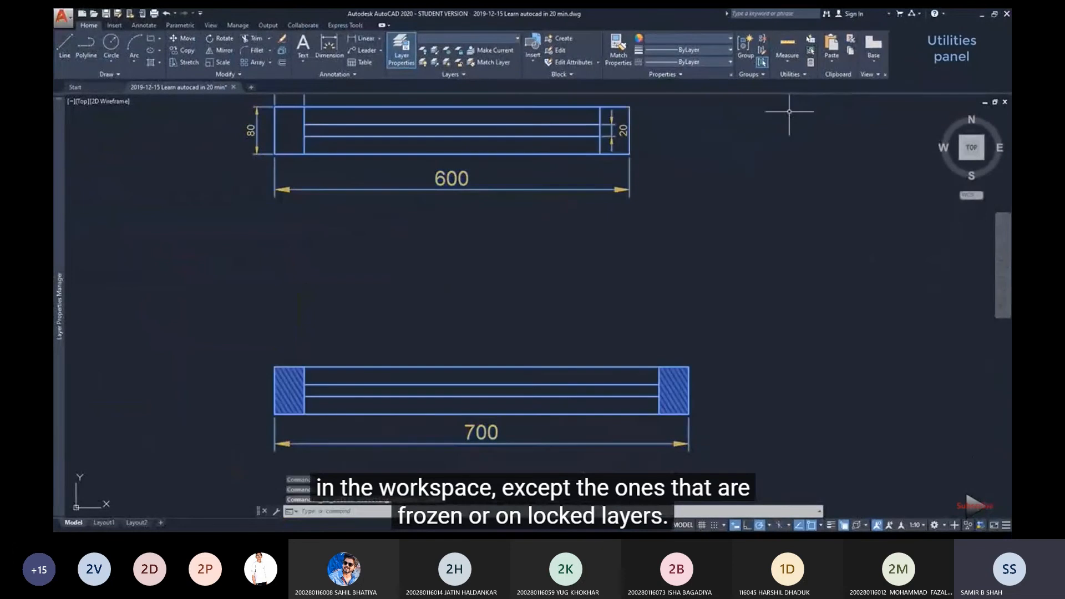
pyautogui.scroll(-5, 643, 251)
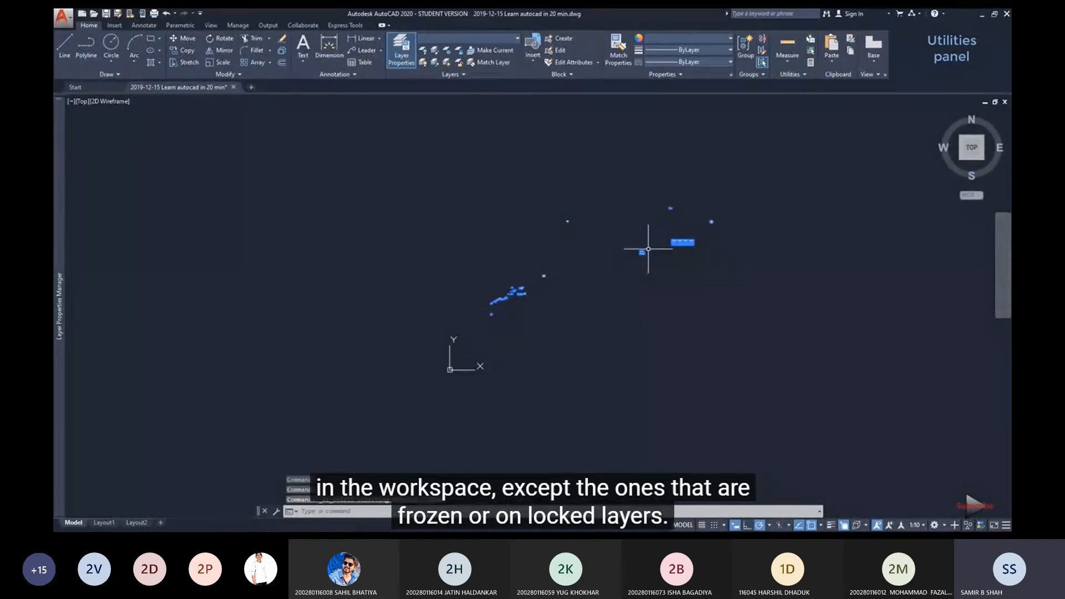
pyautogui.scroll(3, 708, 231)
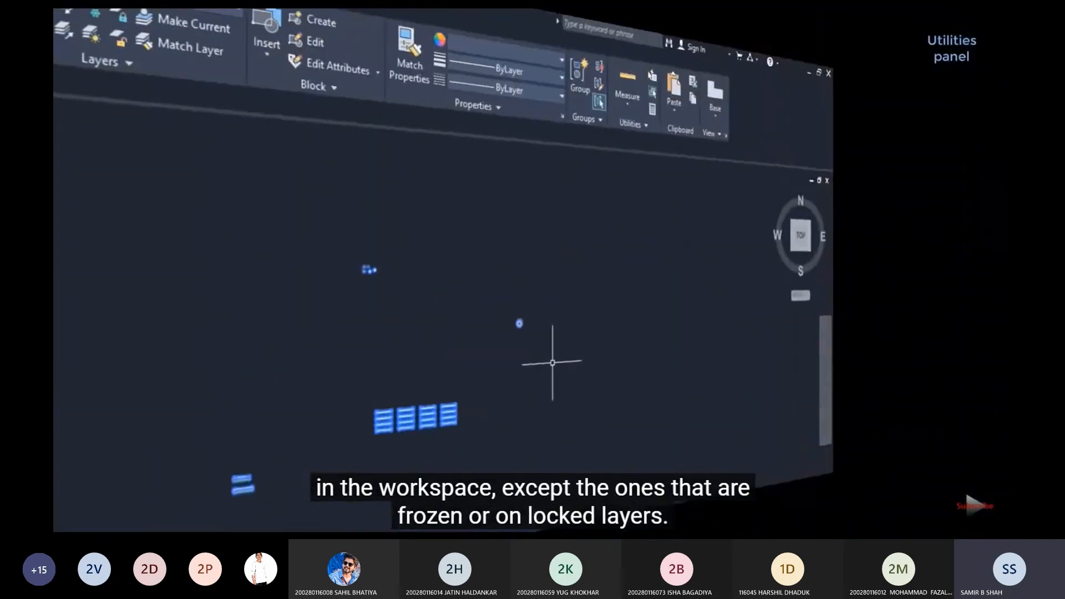
pyautogui.press('Escape')
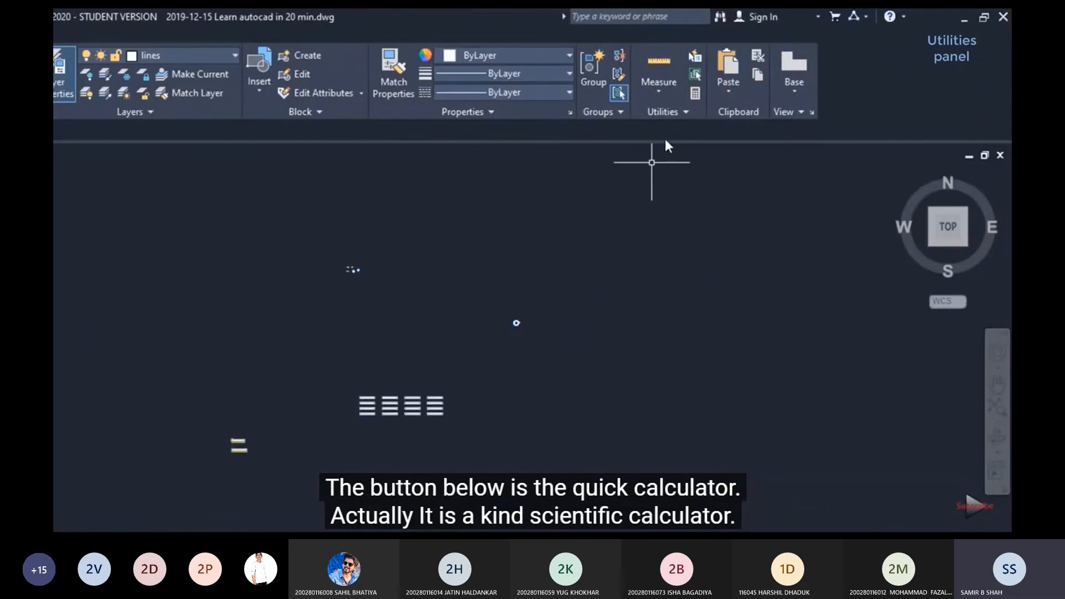
# Calculate 35*(57+90) with the quick calculator.
pyautogui.click(695, 95)
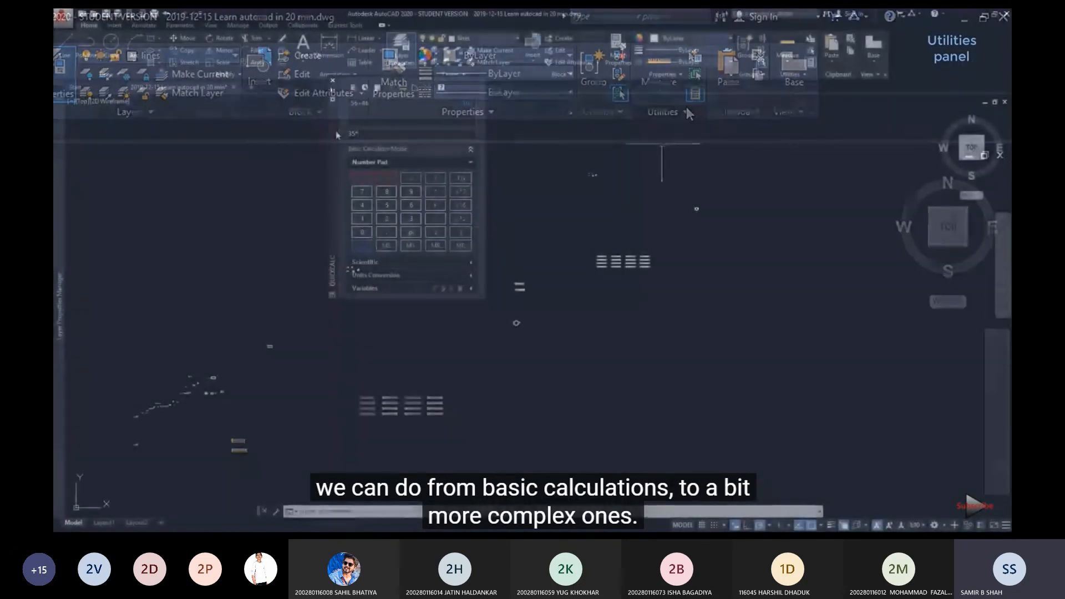
pyautogui.write('57+90)')
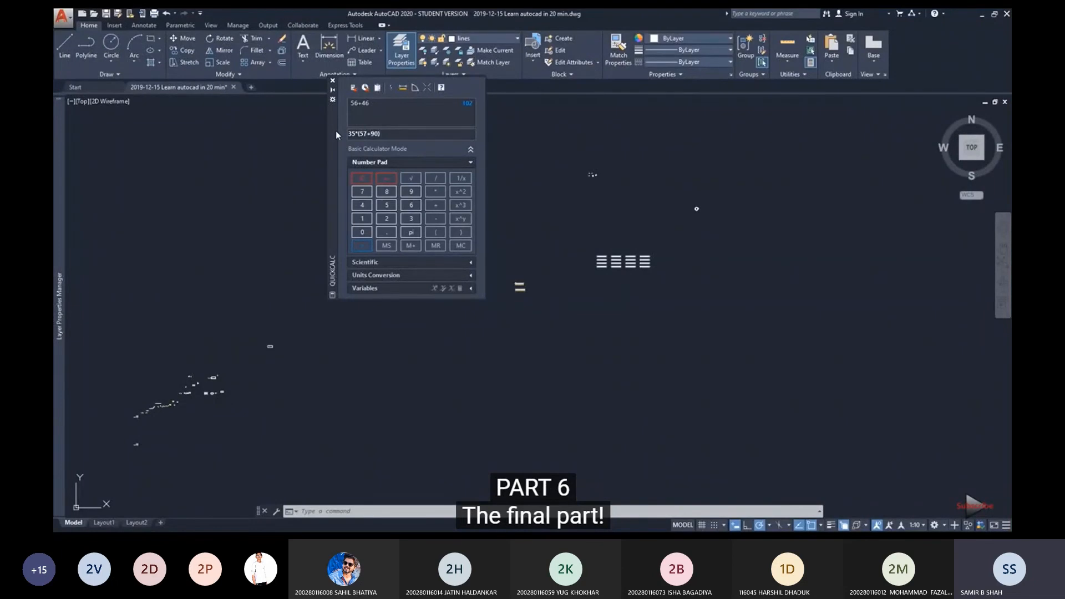
pyautogui.press('Return')
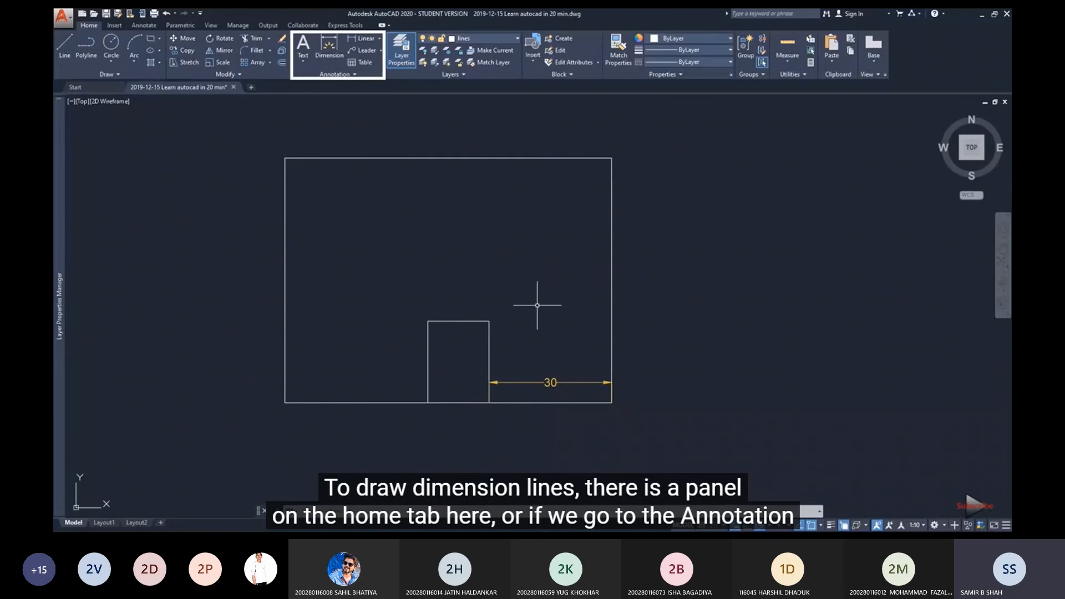
# Add a linear dimension between the two upper corners of the large rectangle, placed just above its upper edge.
pyautogui.click(144, 25)
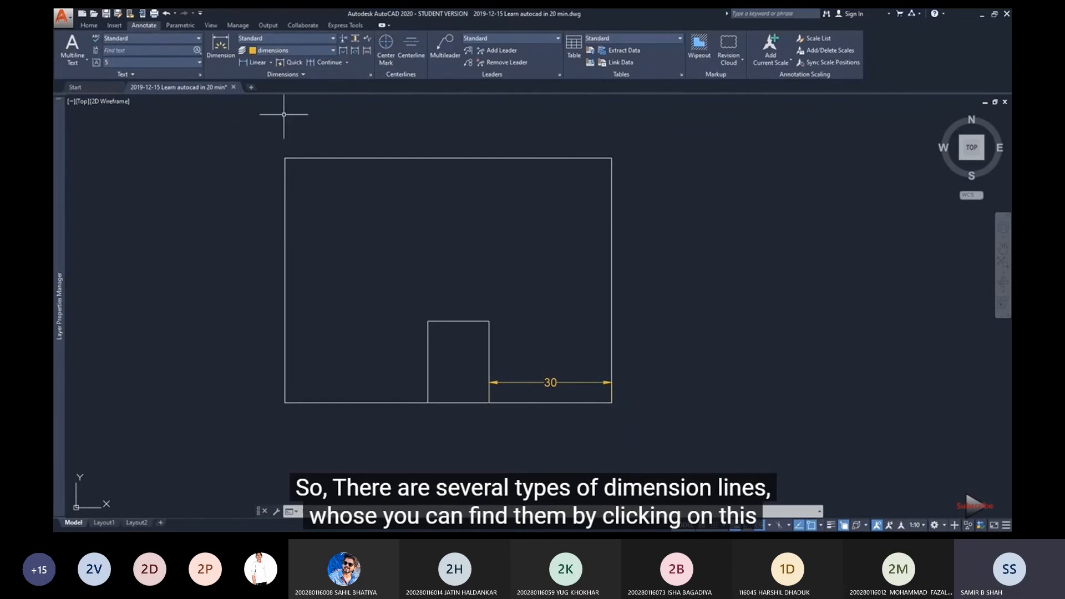
pyautogui.click(271, 62)
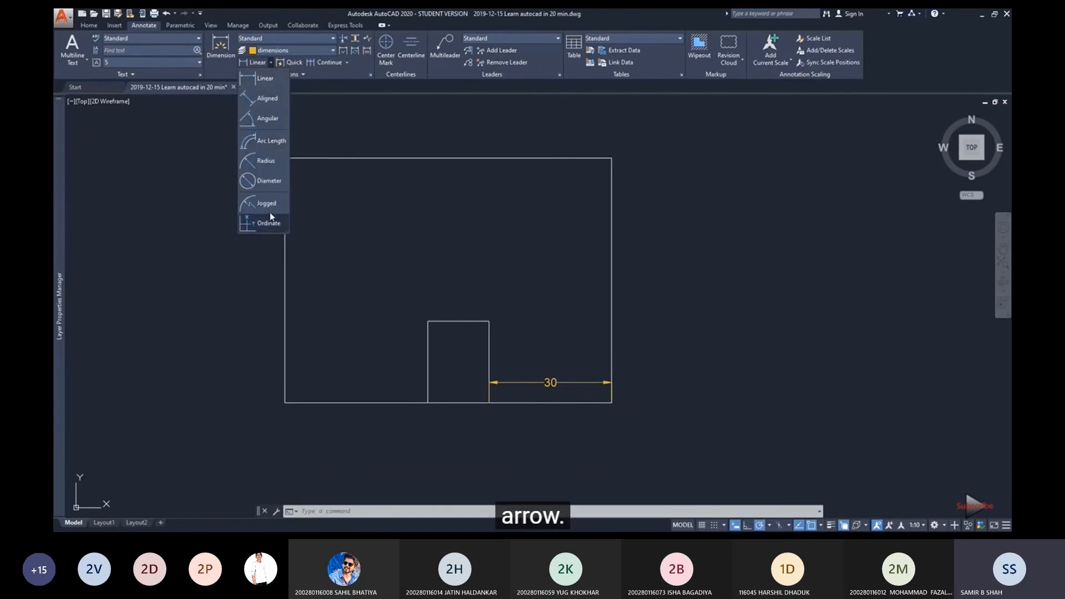
pyautogui.click(276, 84)
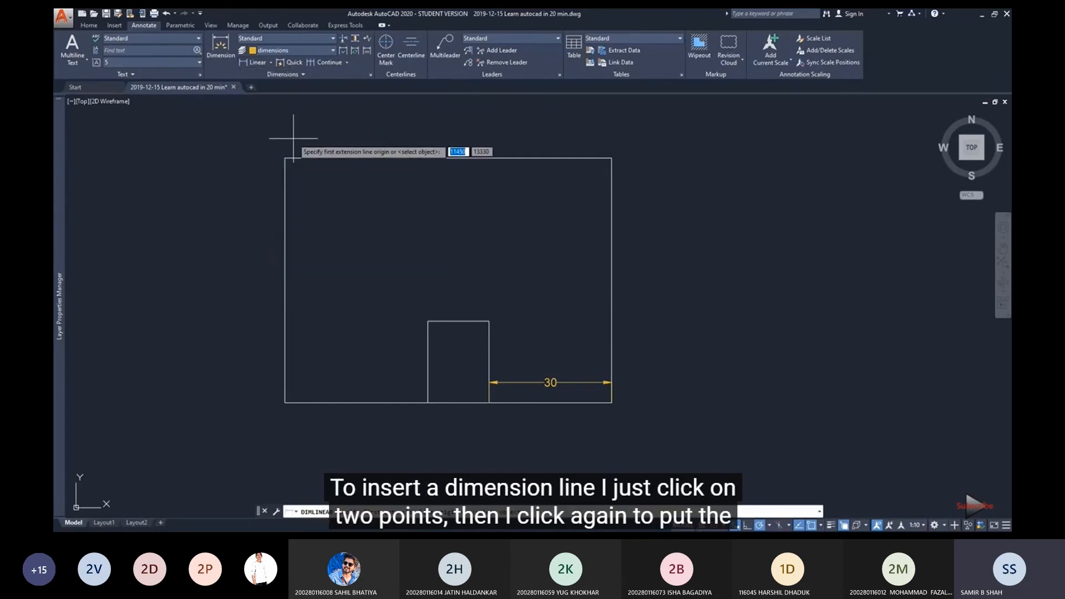
pyautogui.click(284, 158)
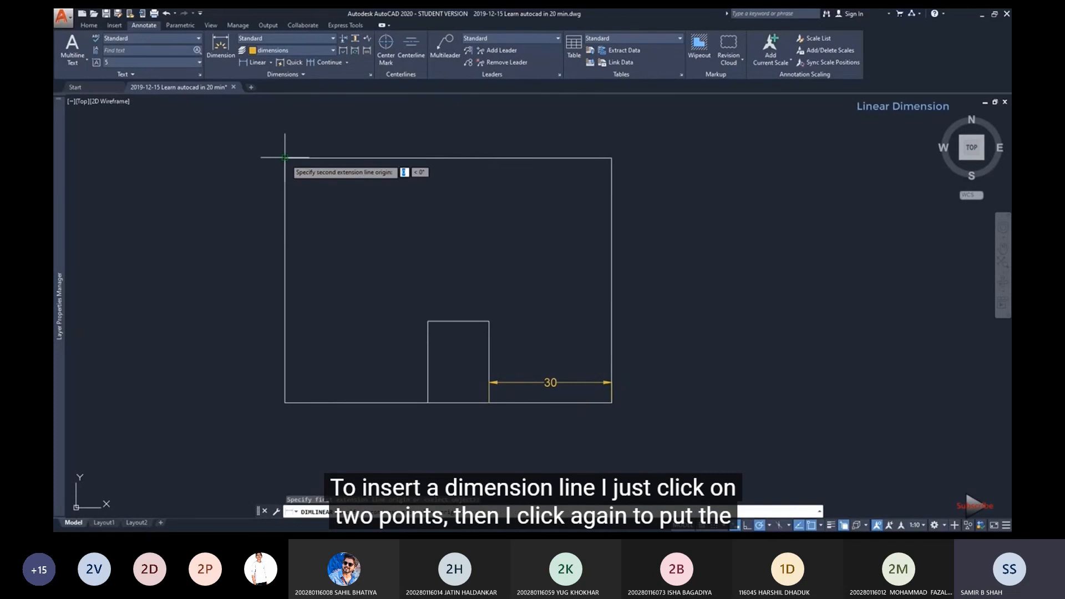
pyautogui.click(612, 158)
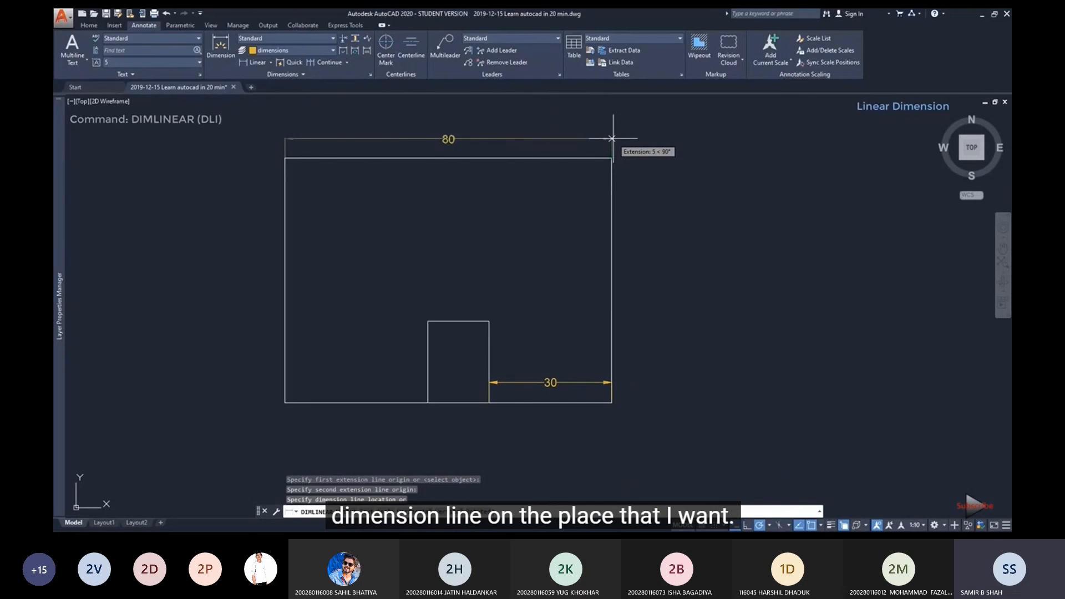
pyautogui.click(612, 141)
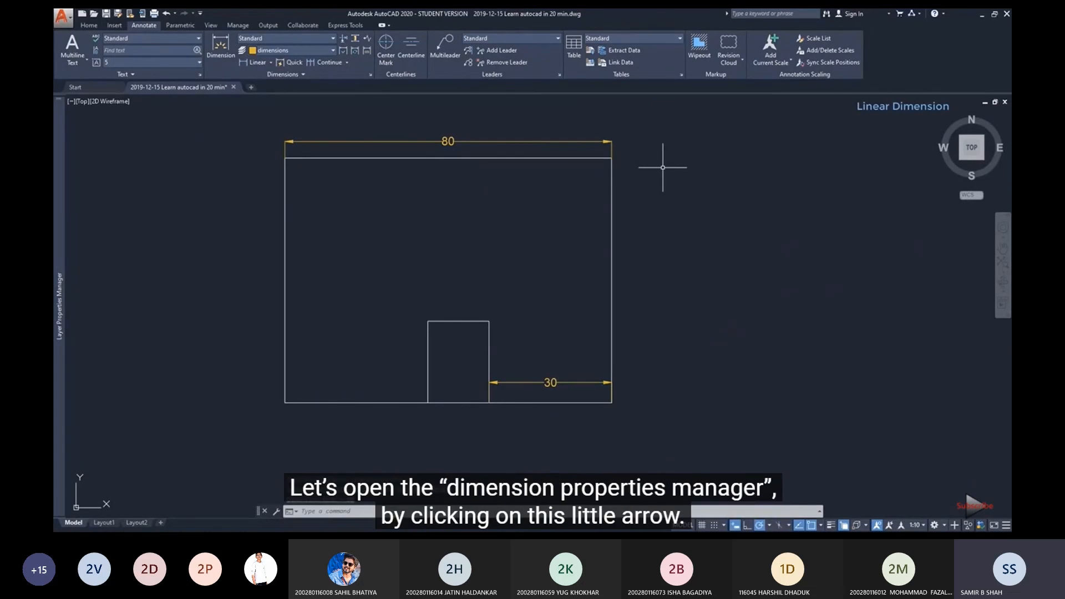
# Examine the arrow and text settings of the Standard dimension style and accept them.
pyautogui.click(370, 76)
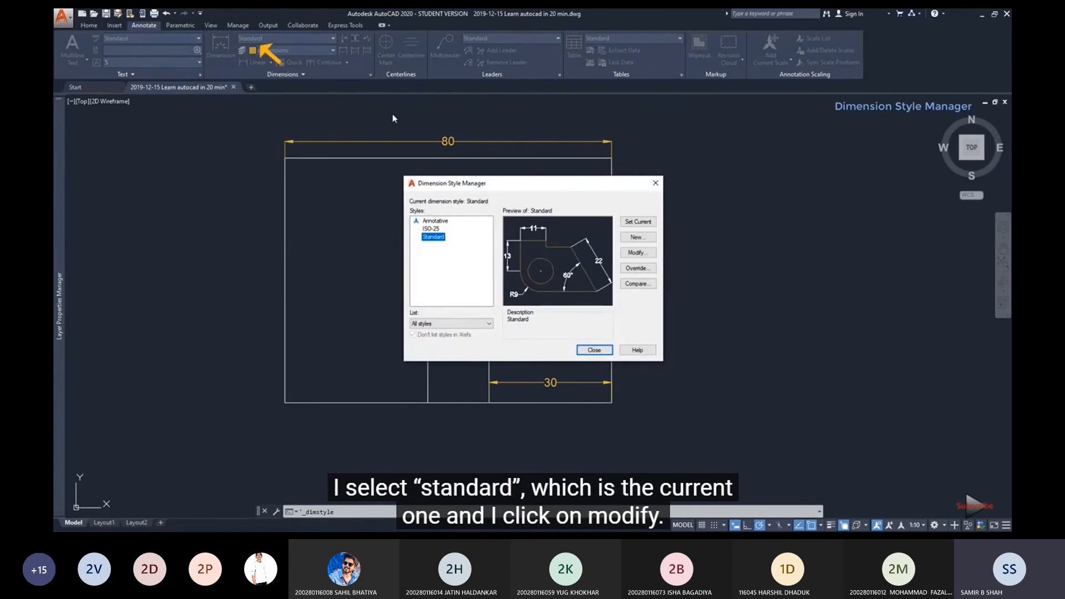
pyautogui.click(638, 254)
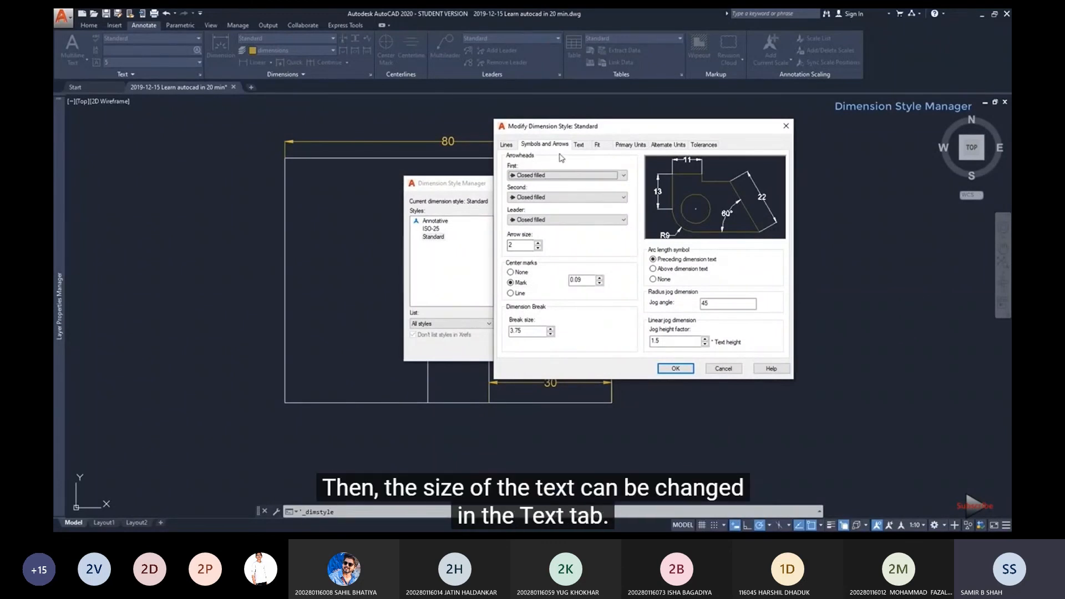
pyautogui.click(580, 145)
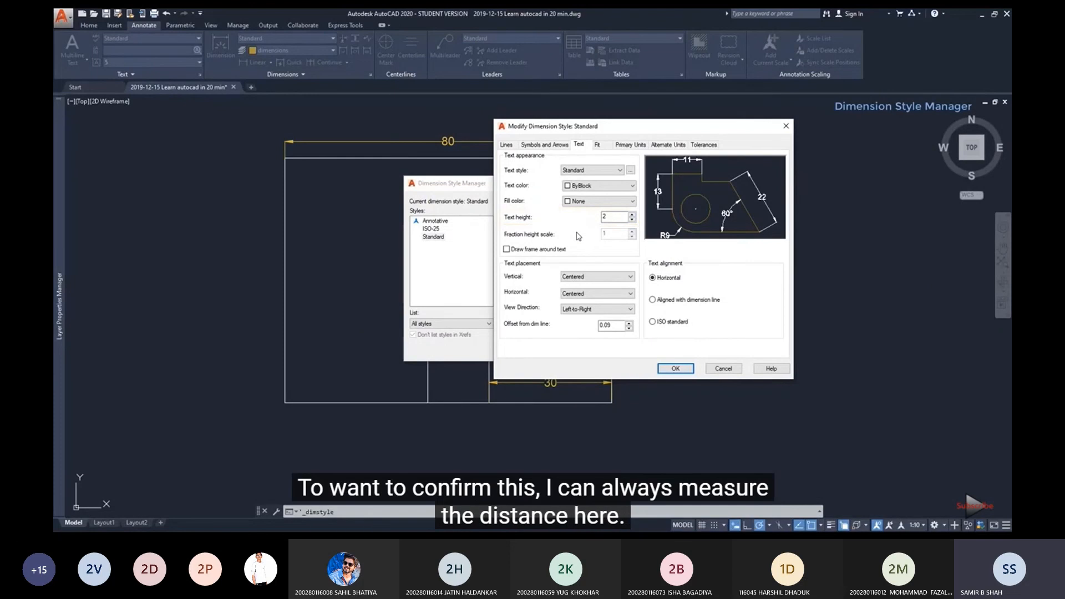
pyautogui.click(675, 368)
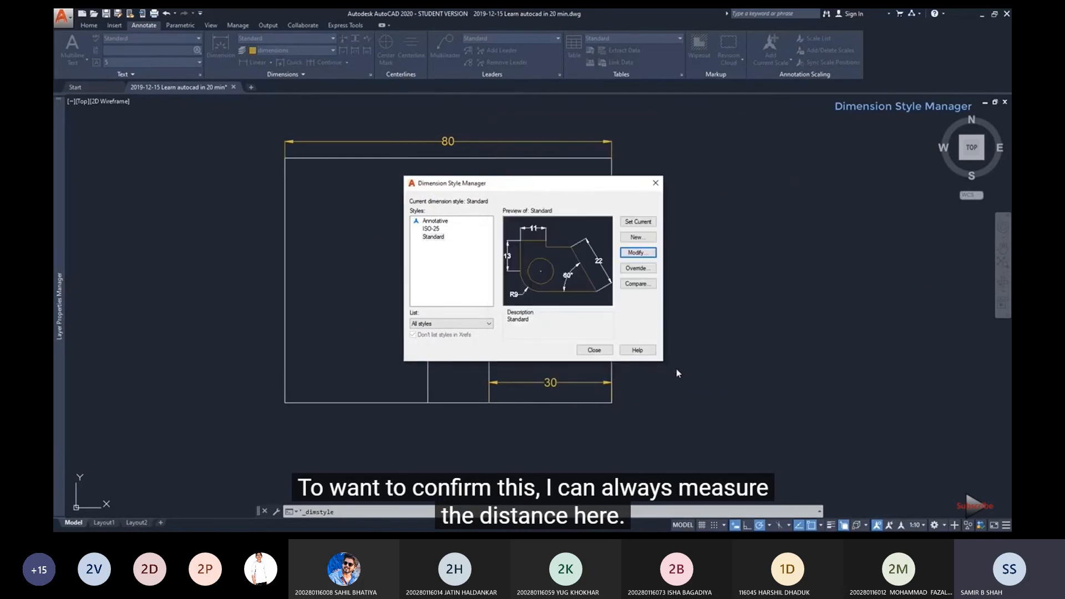
# Close the style manager and measure the text height of the dimension above the large rectangle with a vertical linear dimension.
pyautogui.click(606, 352)
pyautogui.scroll(4, 432, 129)
pyautogui.write('dii')
pyautogui.press('Return')
pyautogui.click(490, 166)
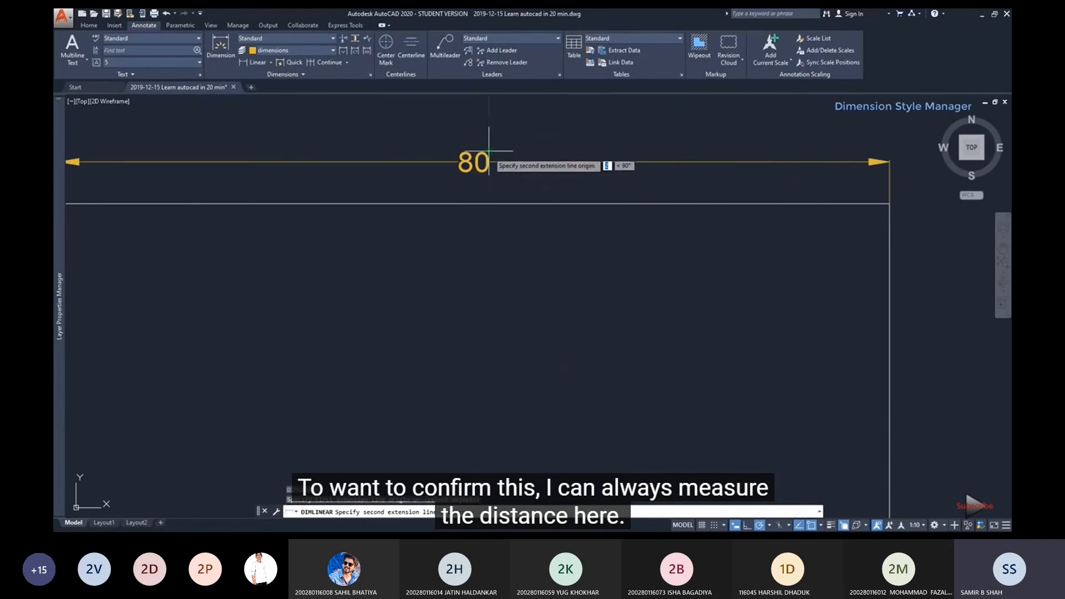
pyautogui.click(488, 150)
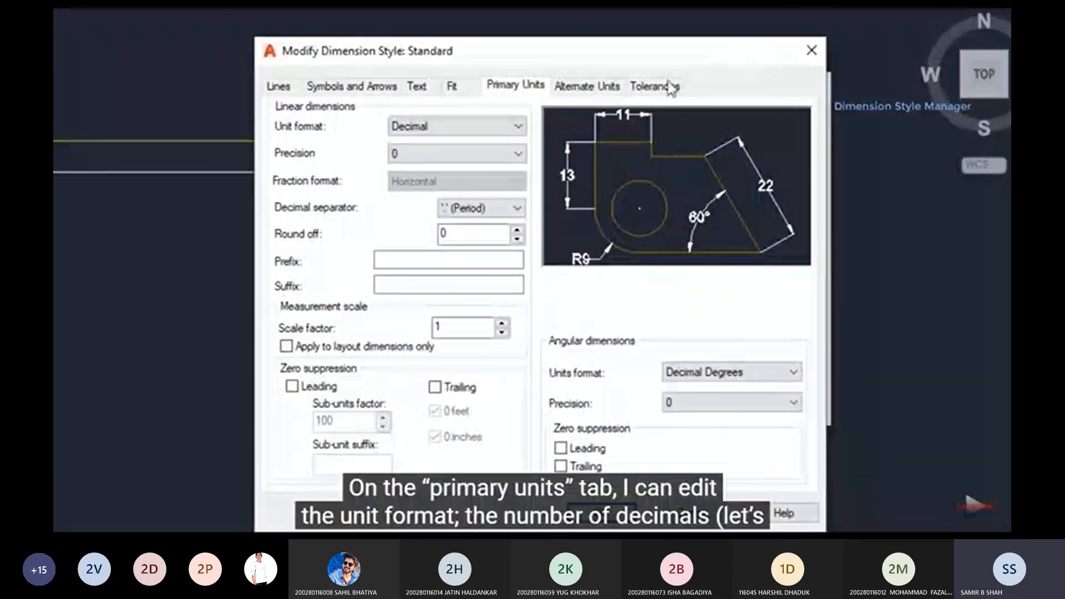
# Set the Standard dimension style's linear precision to 0.00 with the suffix m, keeping the Decimal unit format, and accept the changes.
pyautogui.click(517, 126)
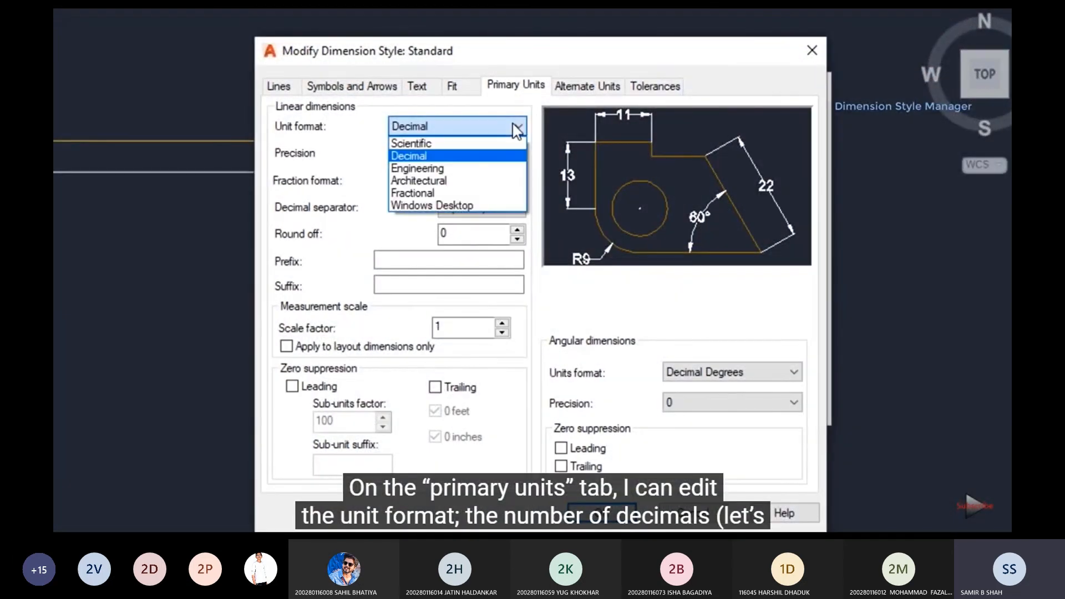
pyautogui.click(517, 128)
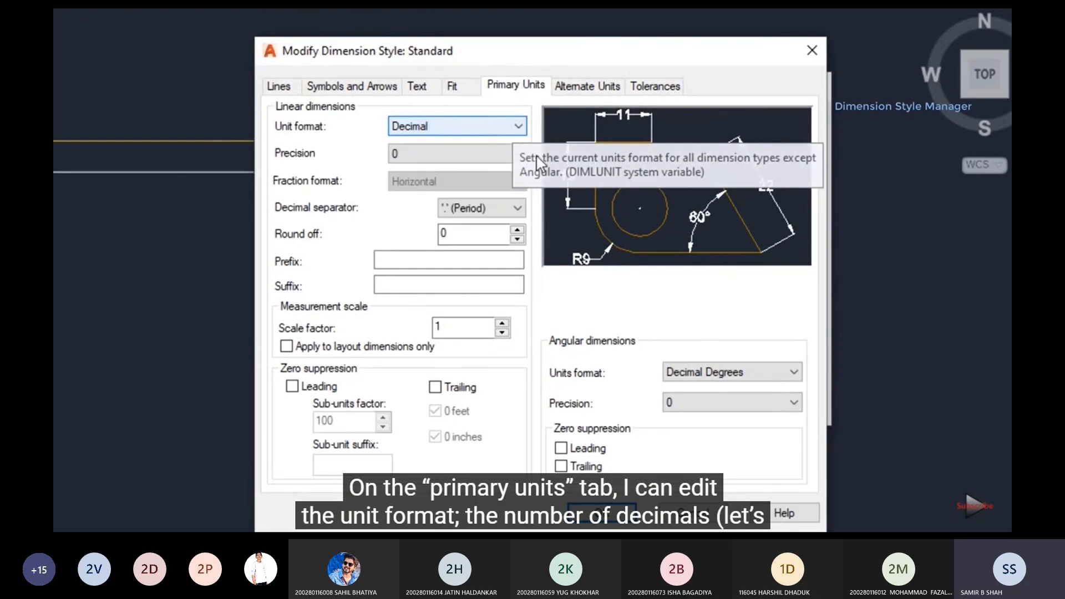
pyautogui.click(518, 155)
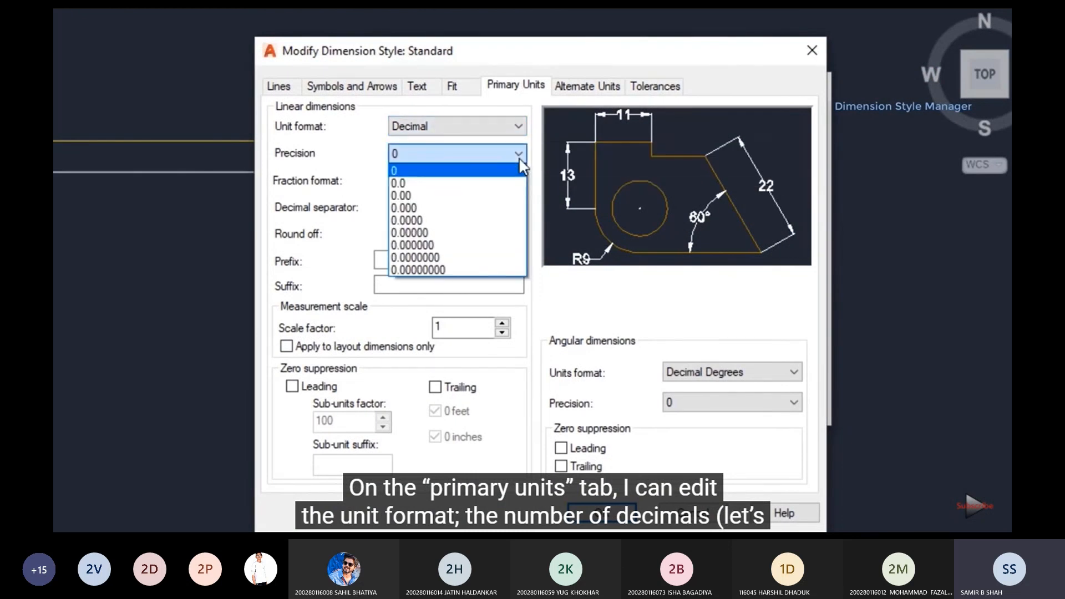
pyautogui.click(509, 195)
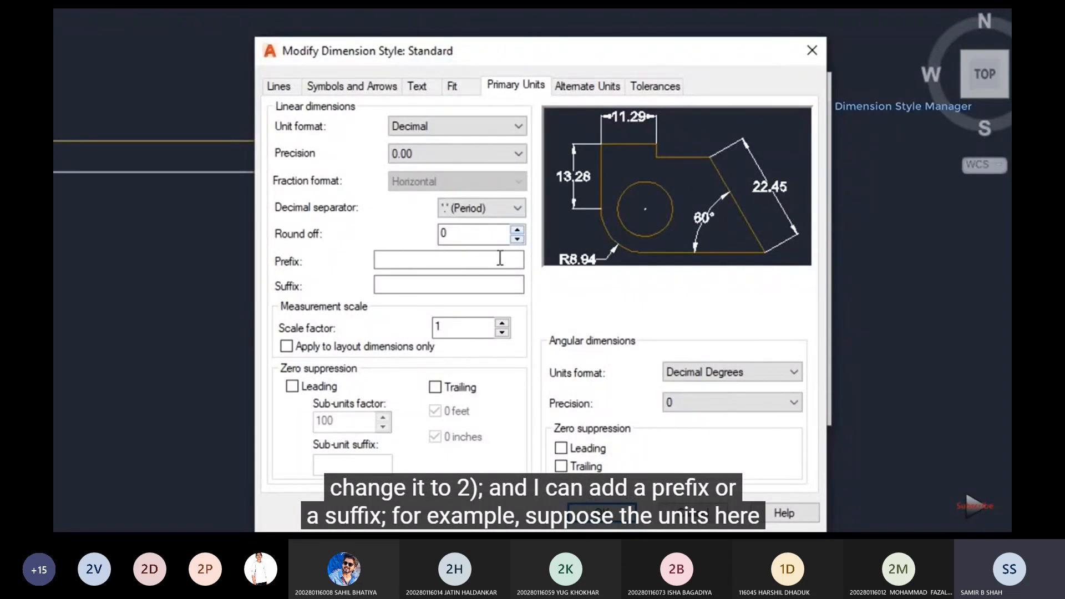
pyautogui.click(489, 285)
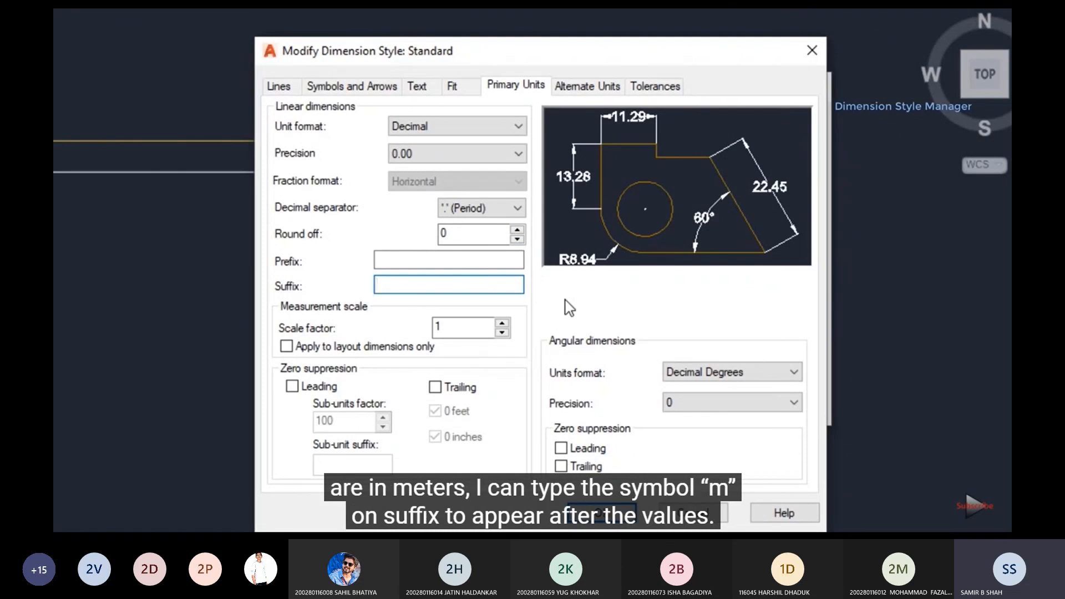
pyautogui.write('m')
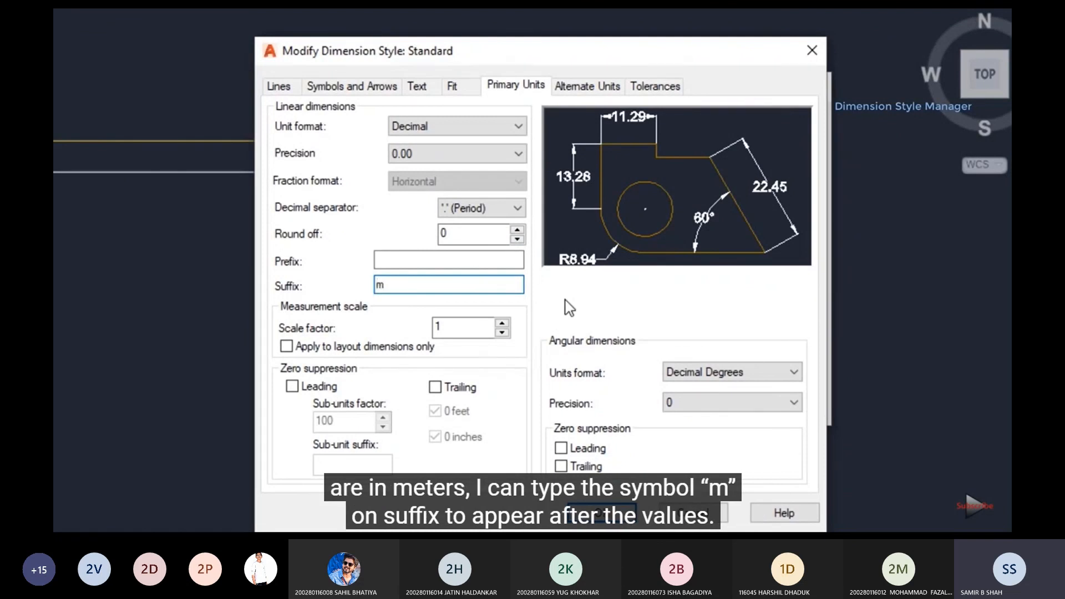
pyautogui.click(601, 513)
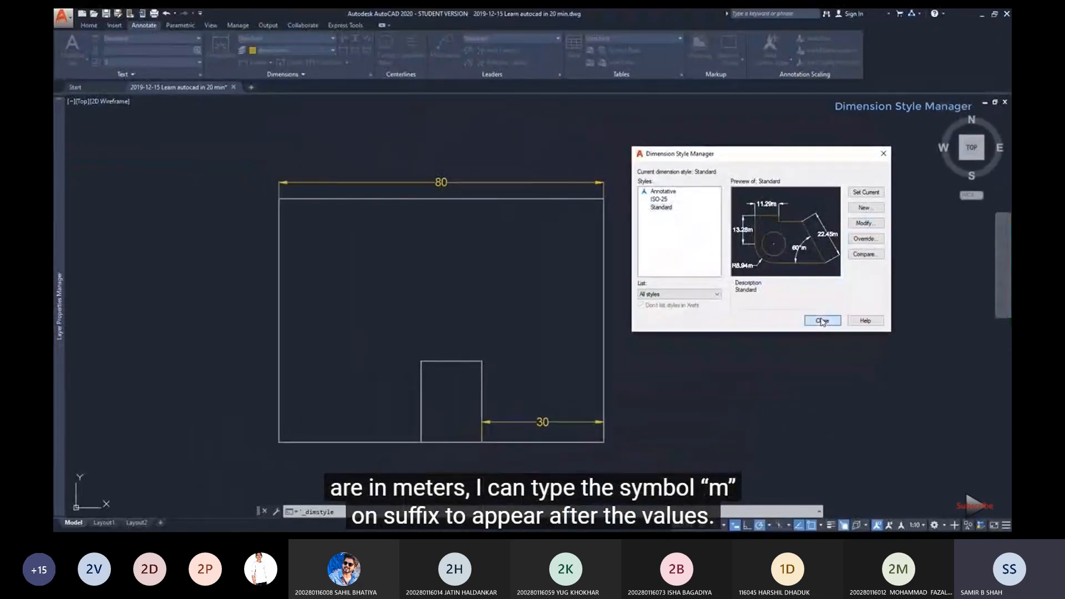
pyautogui.click(823, 323)
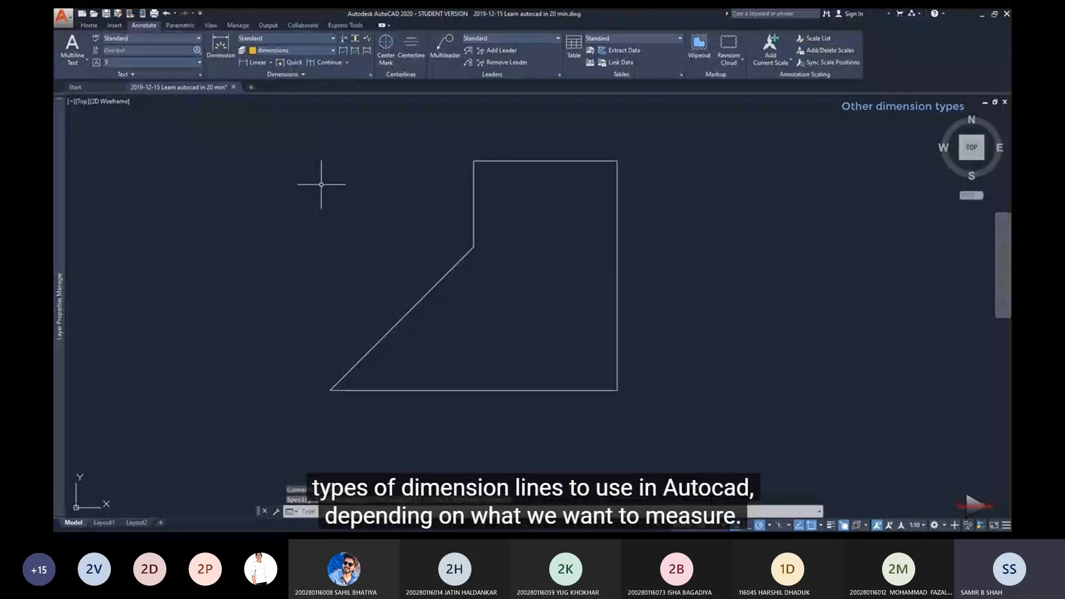
# Add a horizontal linear dimension between the slanted edge's endpoints, placed above it, and an aligned dimension along the same edge.
pyautogui.click(255, 63)
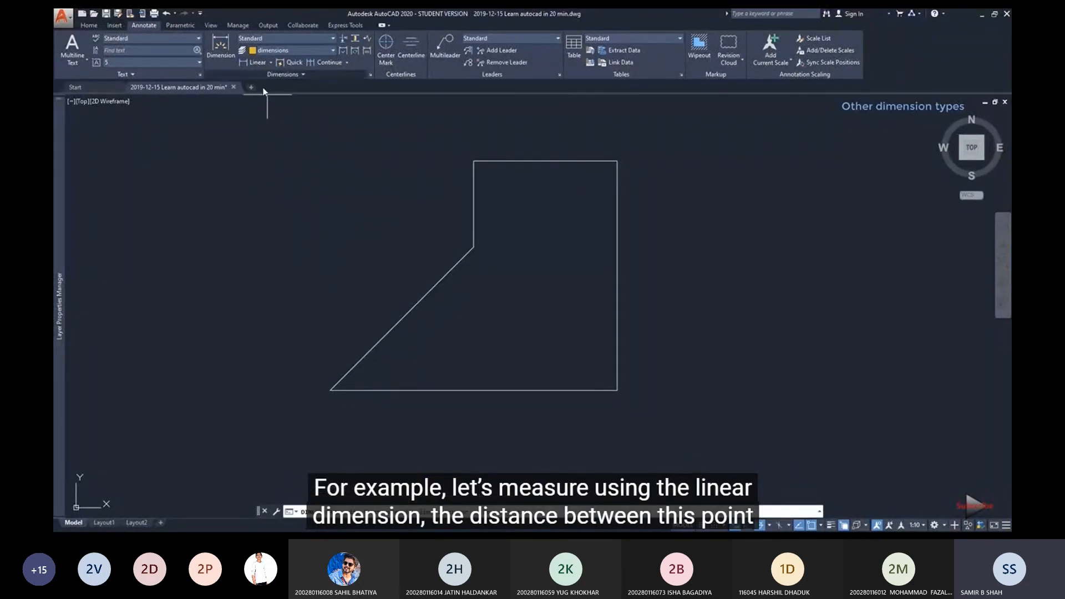
pyautogui.click(332, 389)
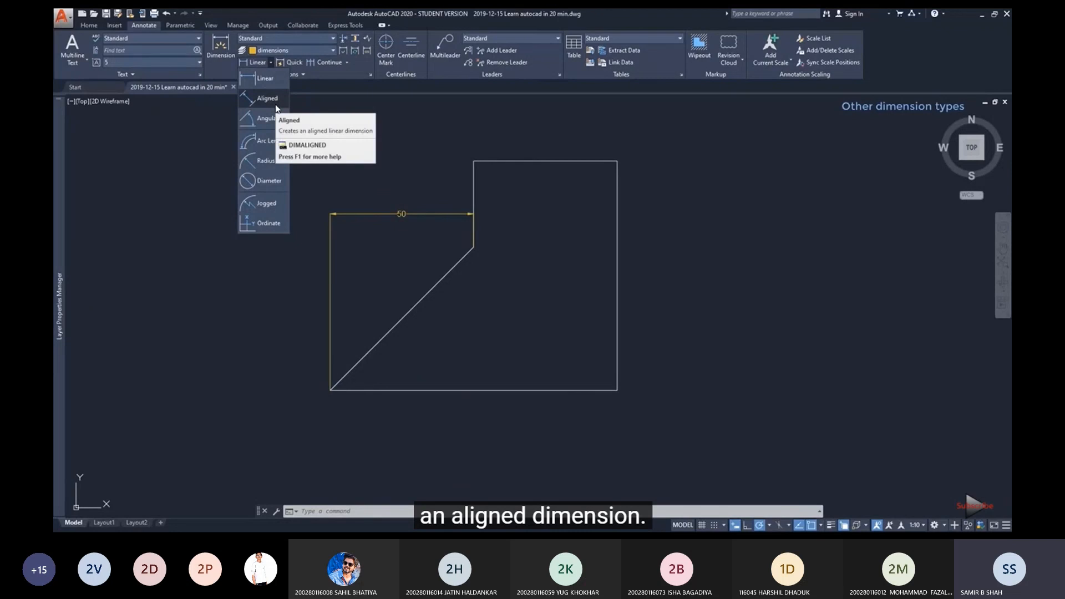
pyautogui.click(275, 104)
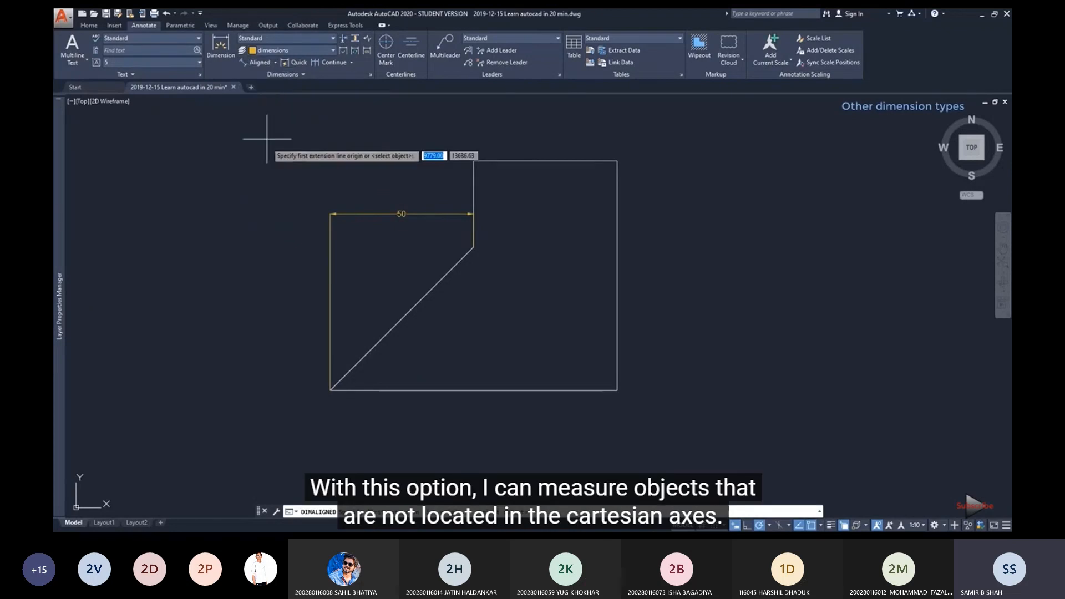
pyautogui.click(330, 388)
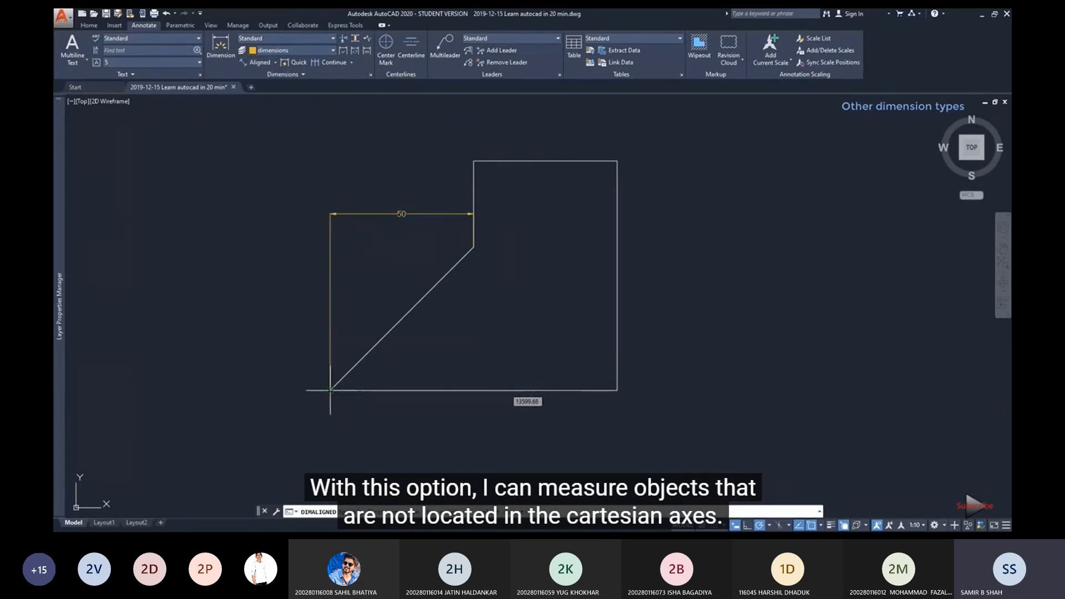
pyautogui.click(473, 247)
pyautogui.click(441, 245)
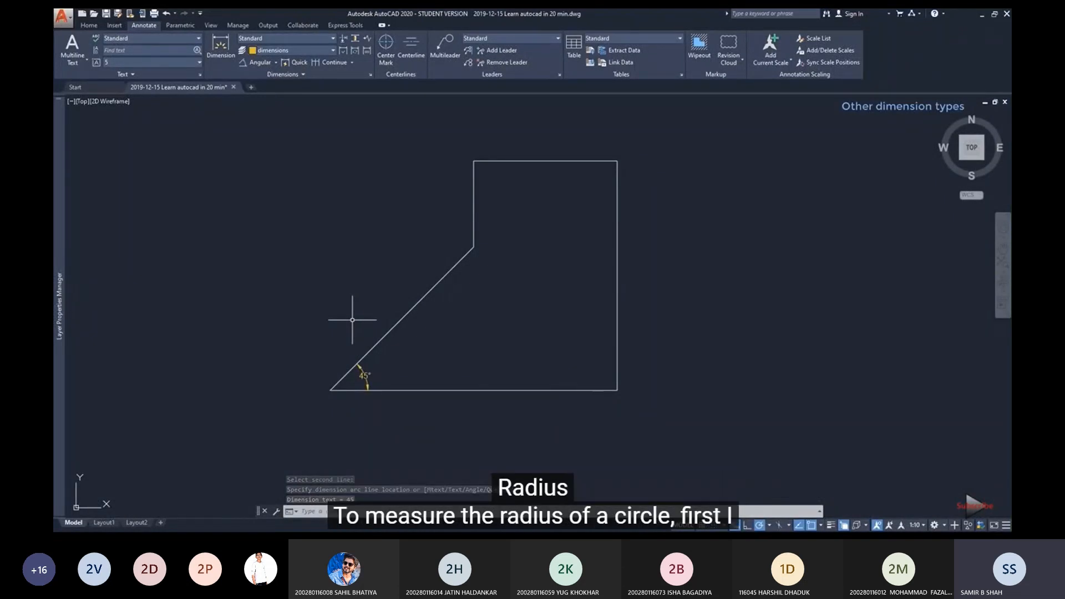
pyautogui.moveTo(749, 476)
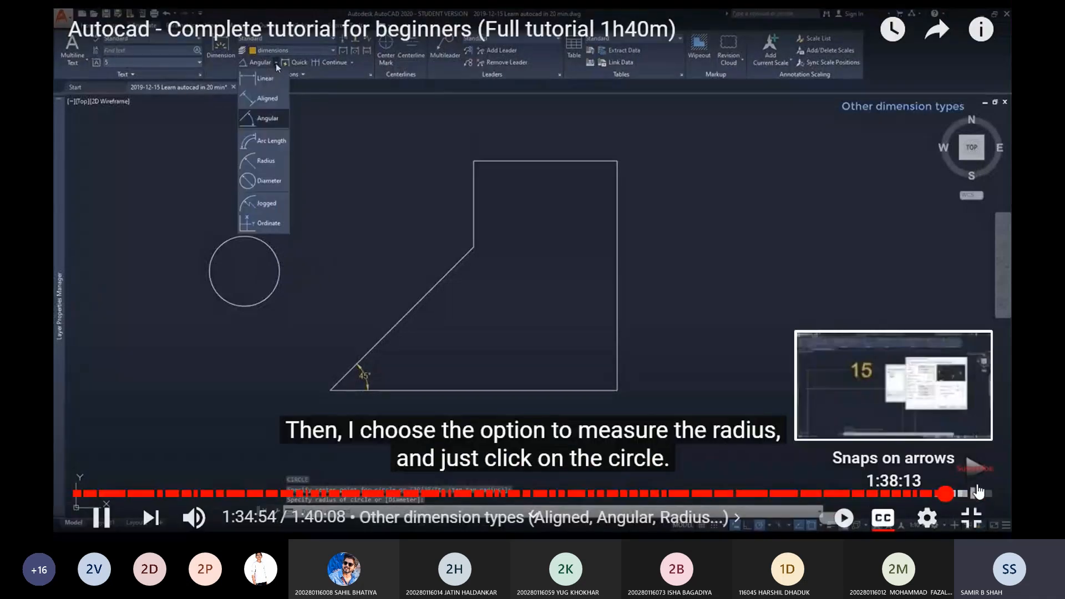
pyautogui.click(979, 493)
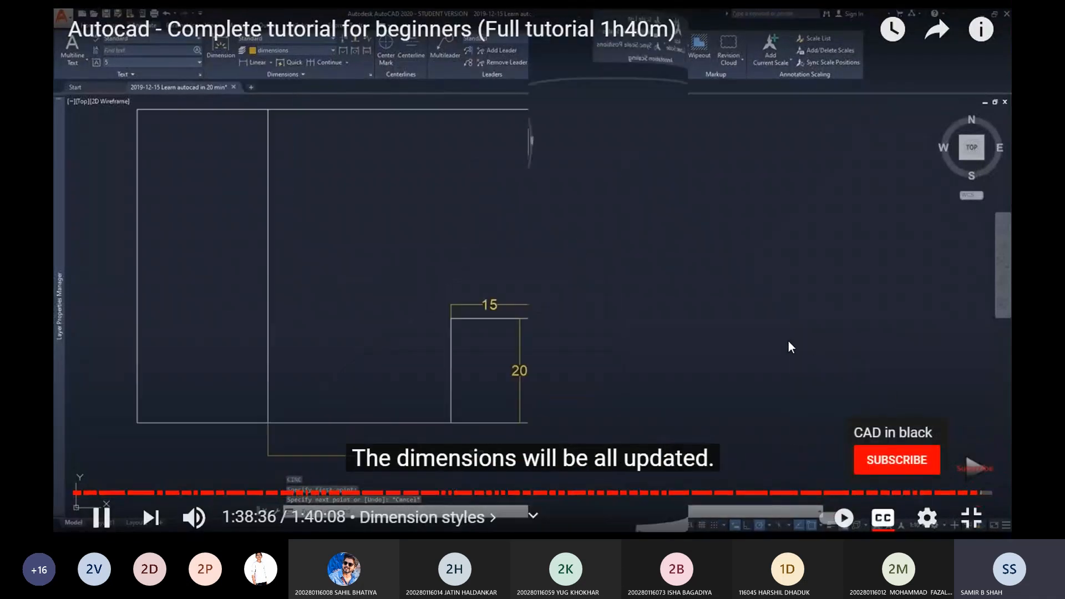